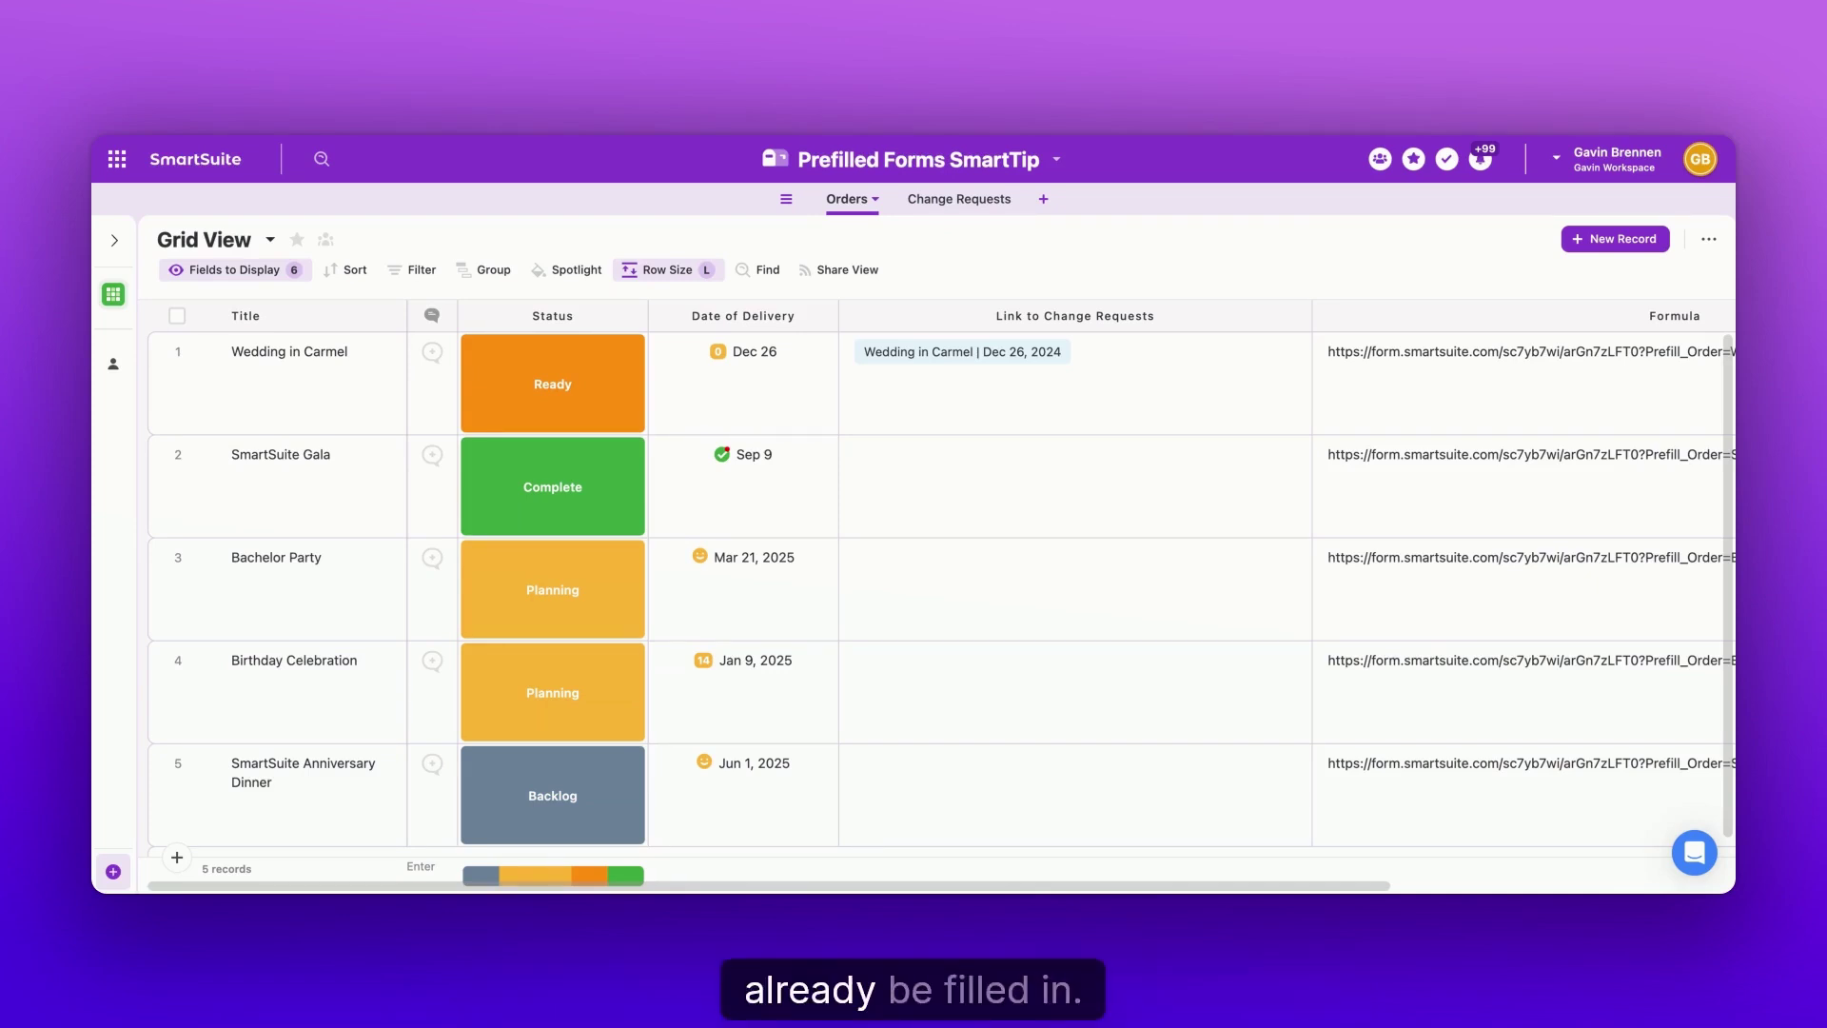
Select the Wedding in Carmel order, then bring up the Change Requests form with its Order, Changes and Notes fields.
click(342, 349)
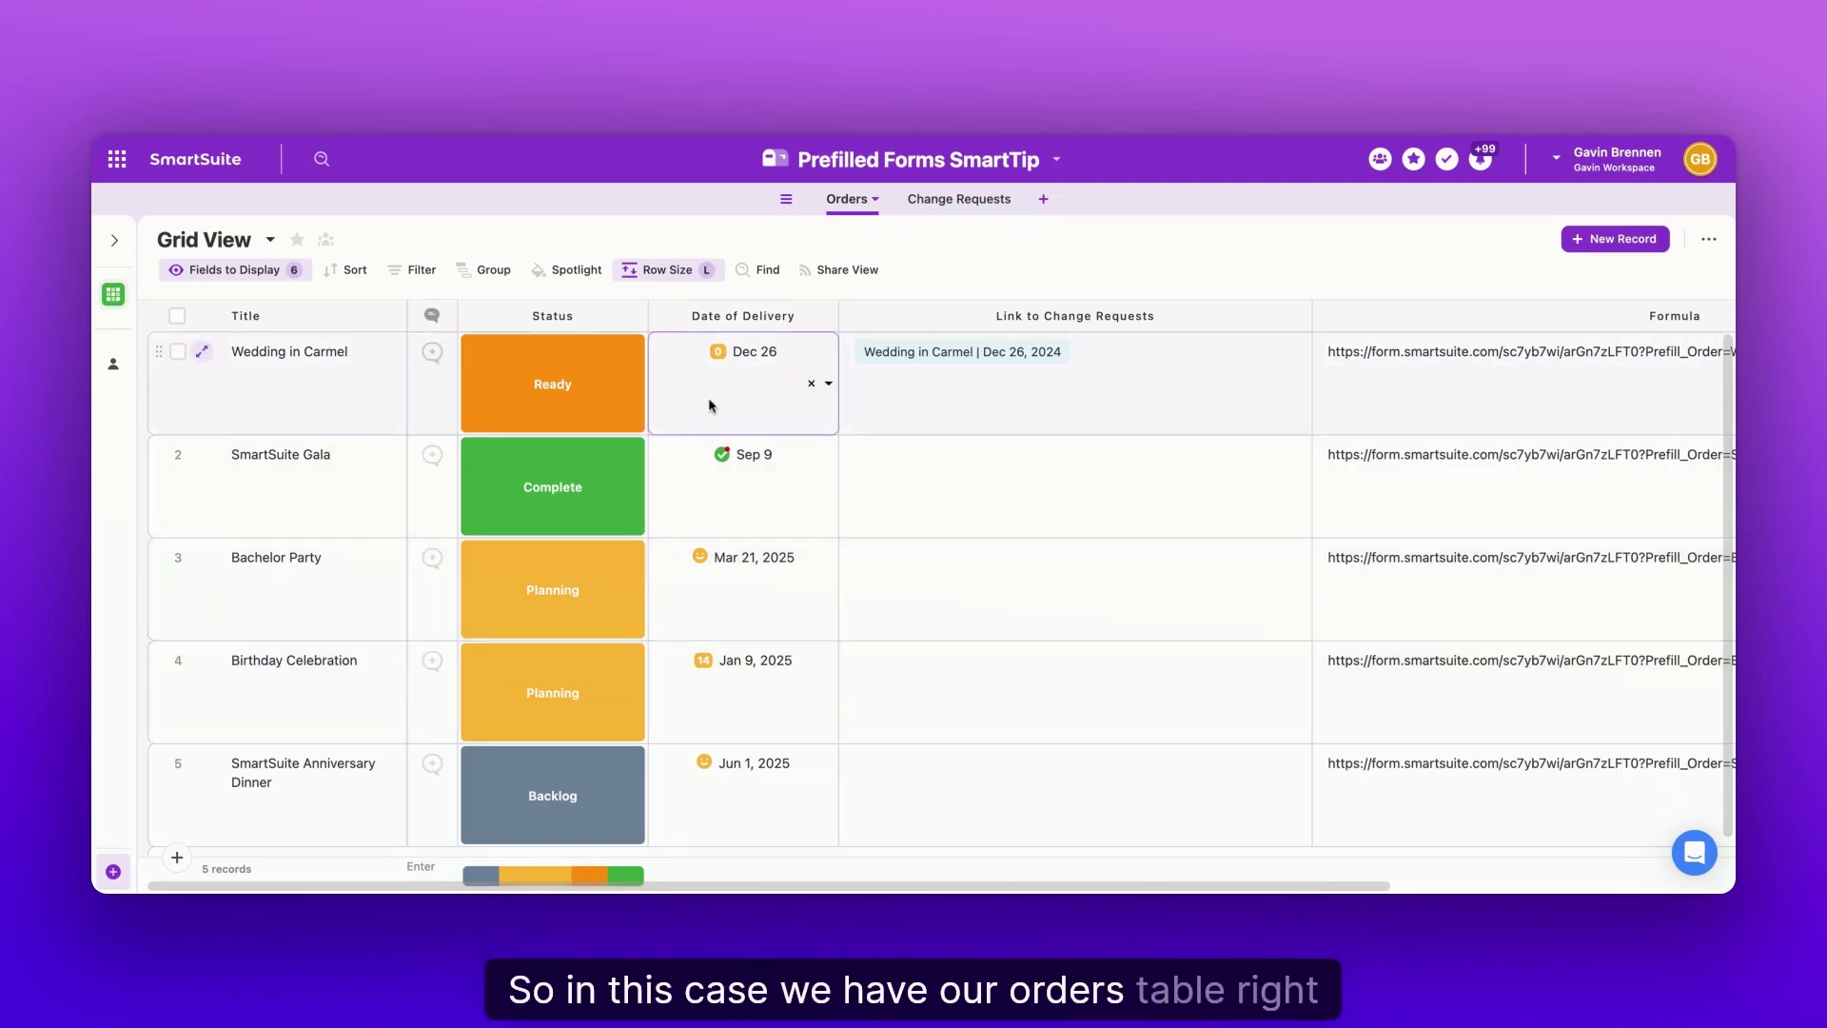
click(959, 199)
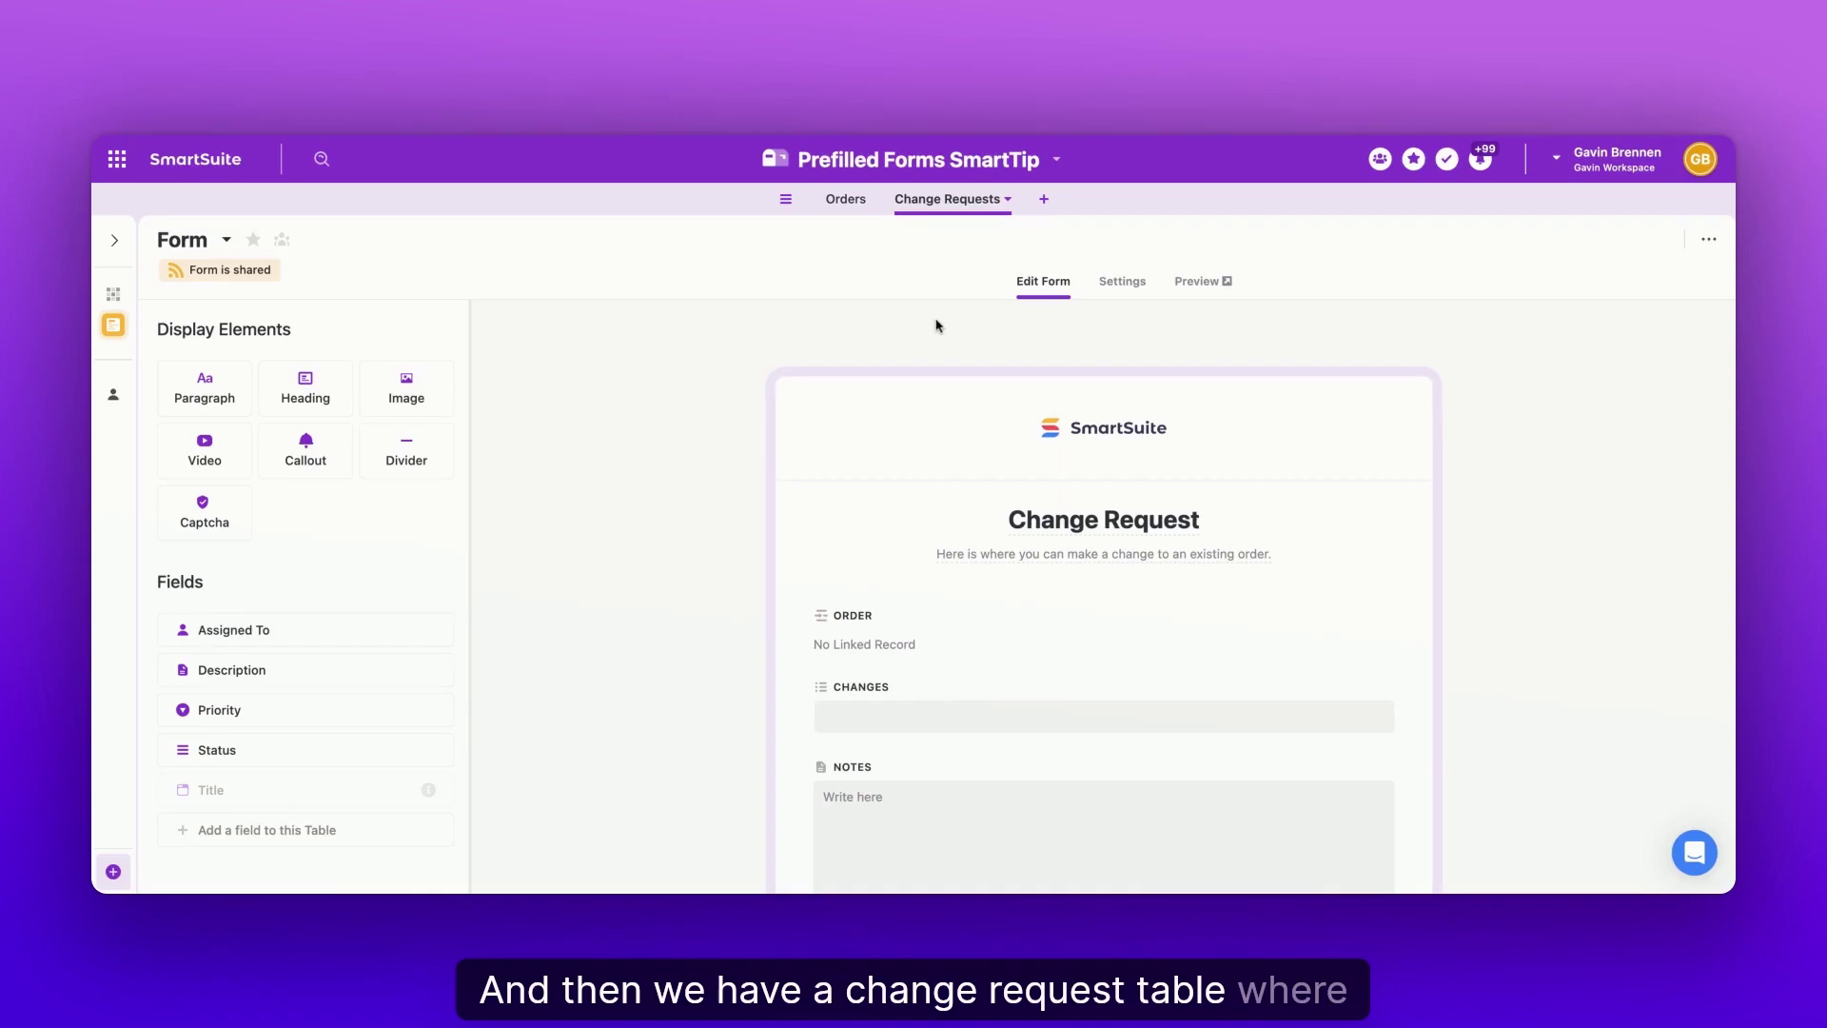
scroll(1009, 395, down, 2)
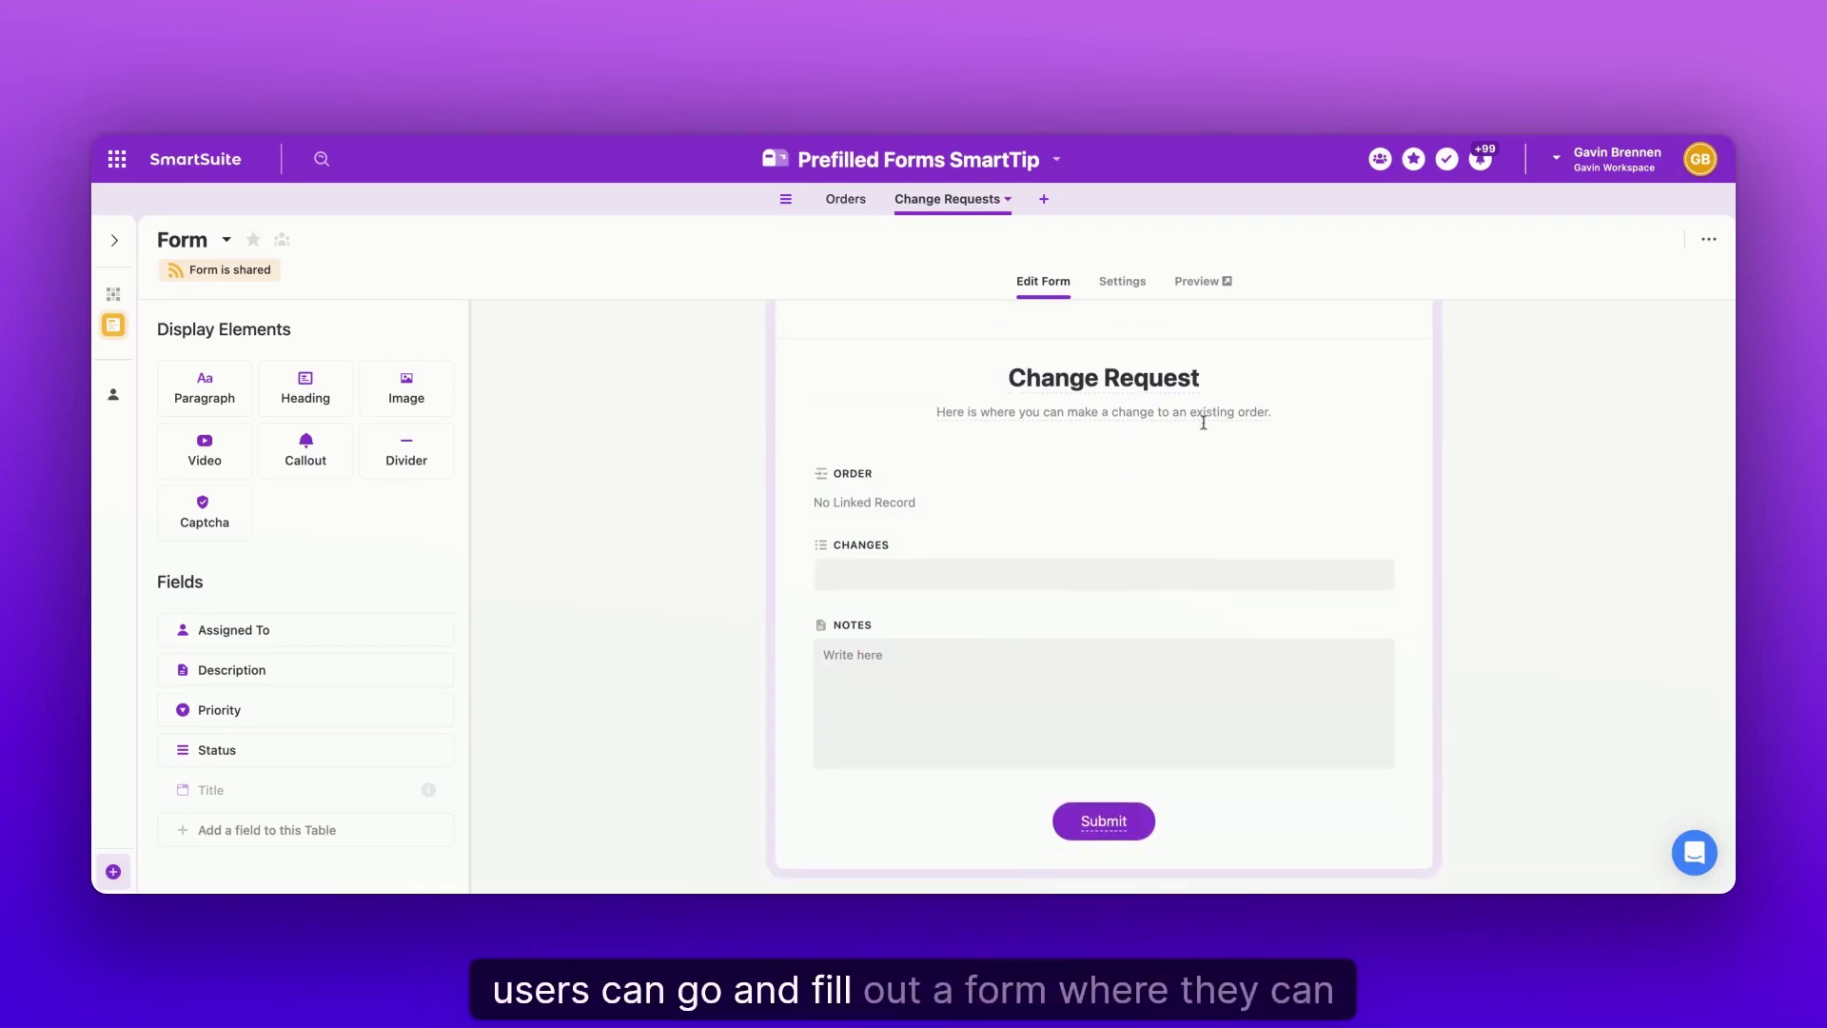
click(1220, 282)
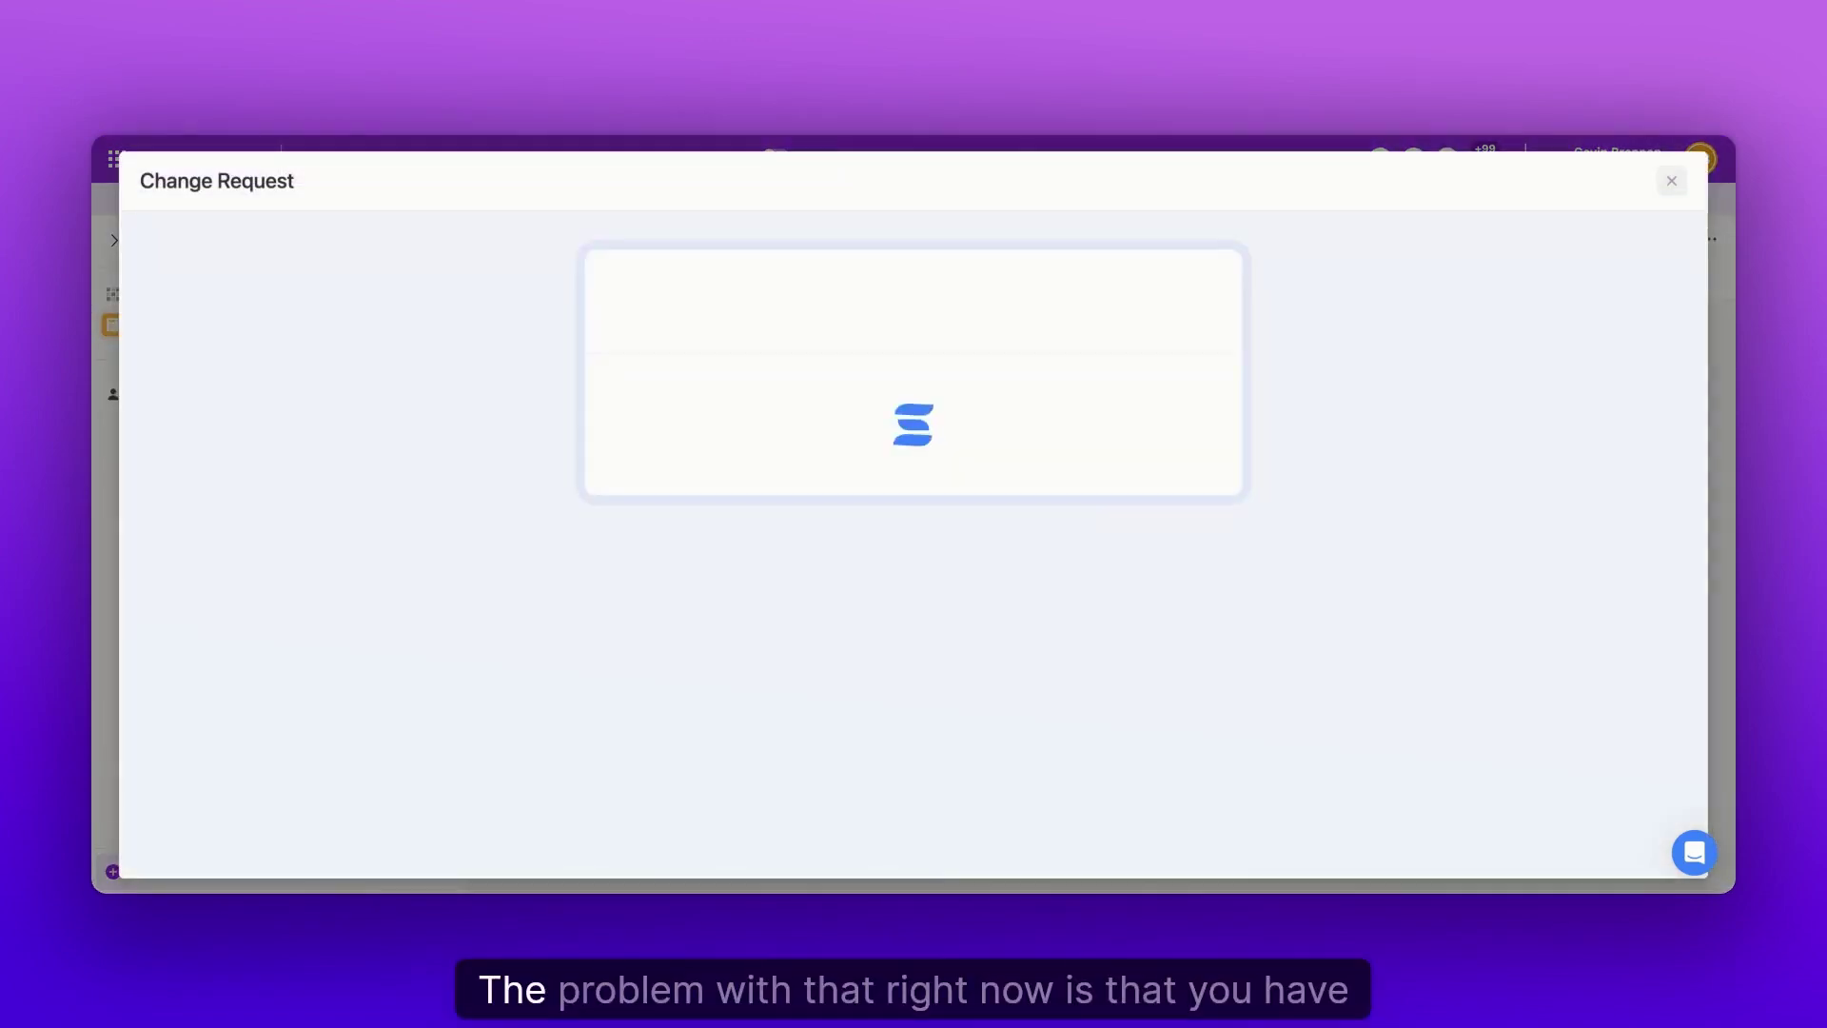
scroll(721, 491, down, 2)
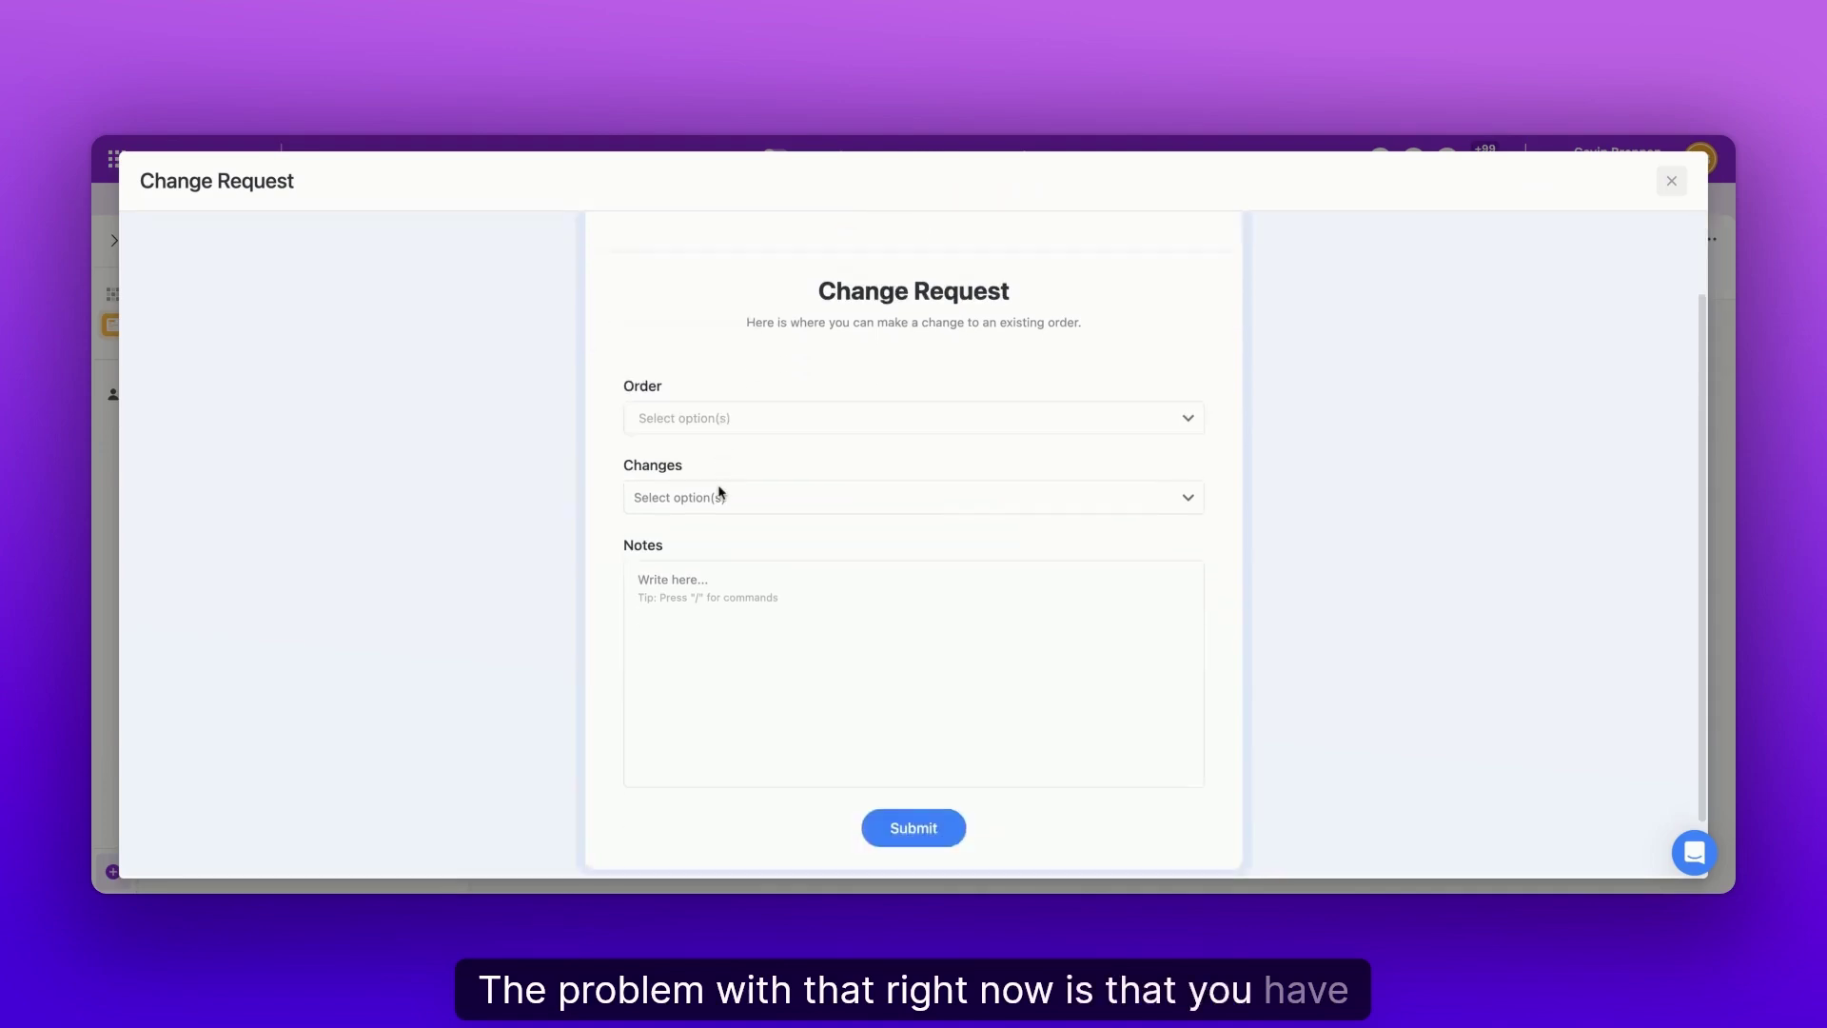
click(693, 413)
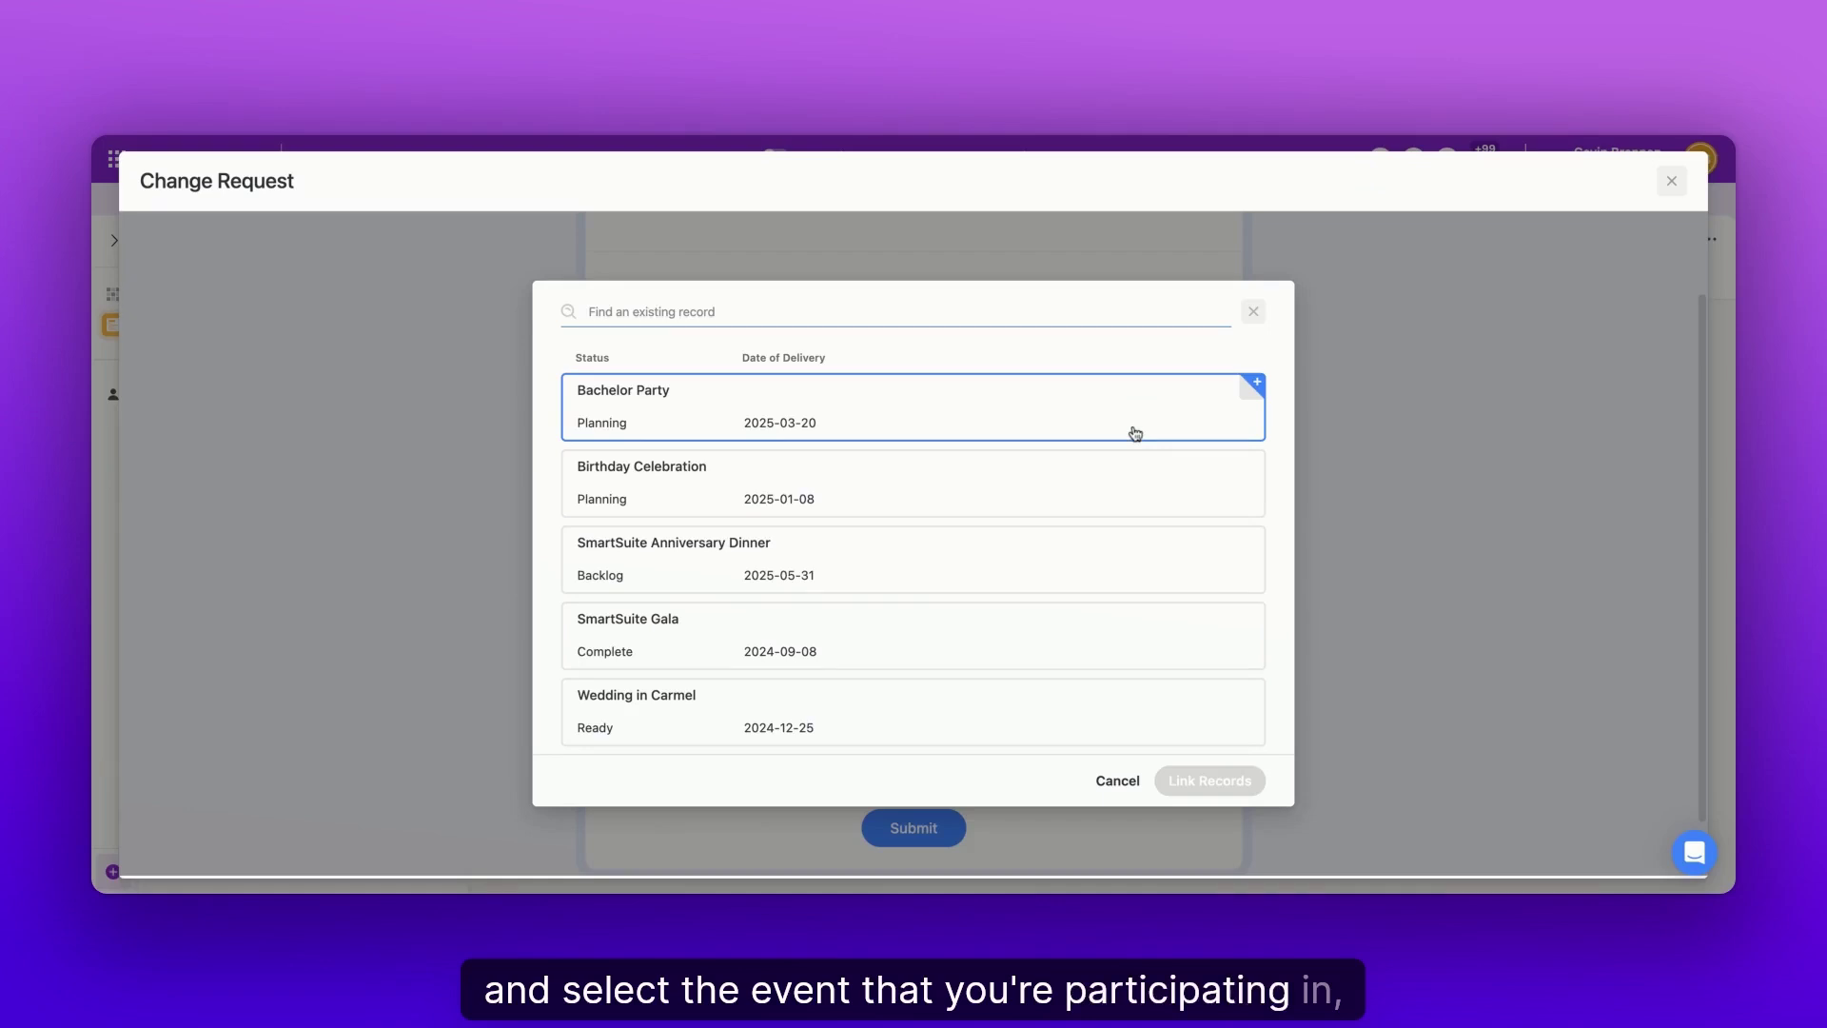
click(1253, 313)
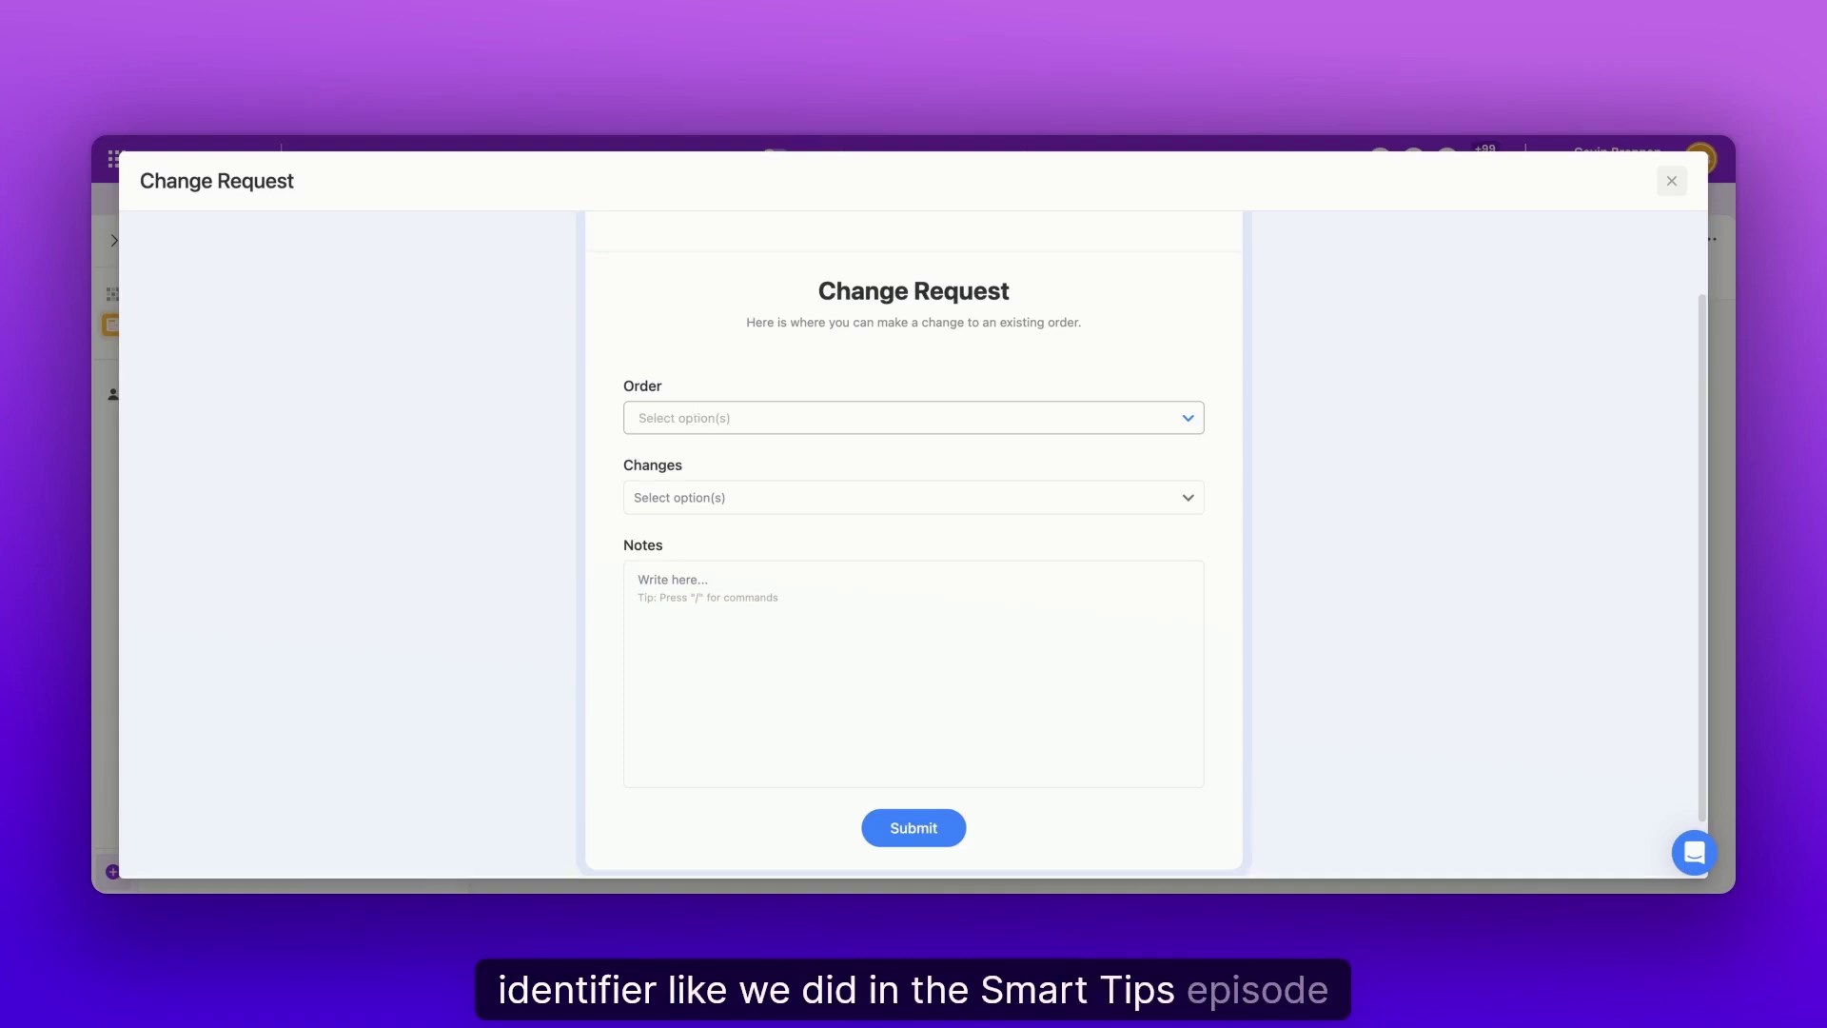
scroll(913, 543, up, 2)
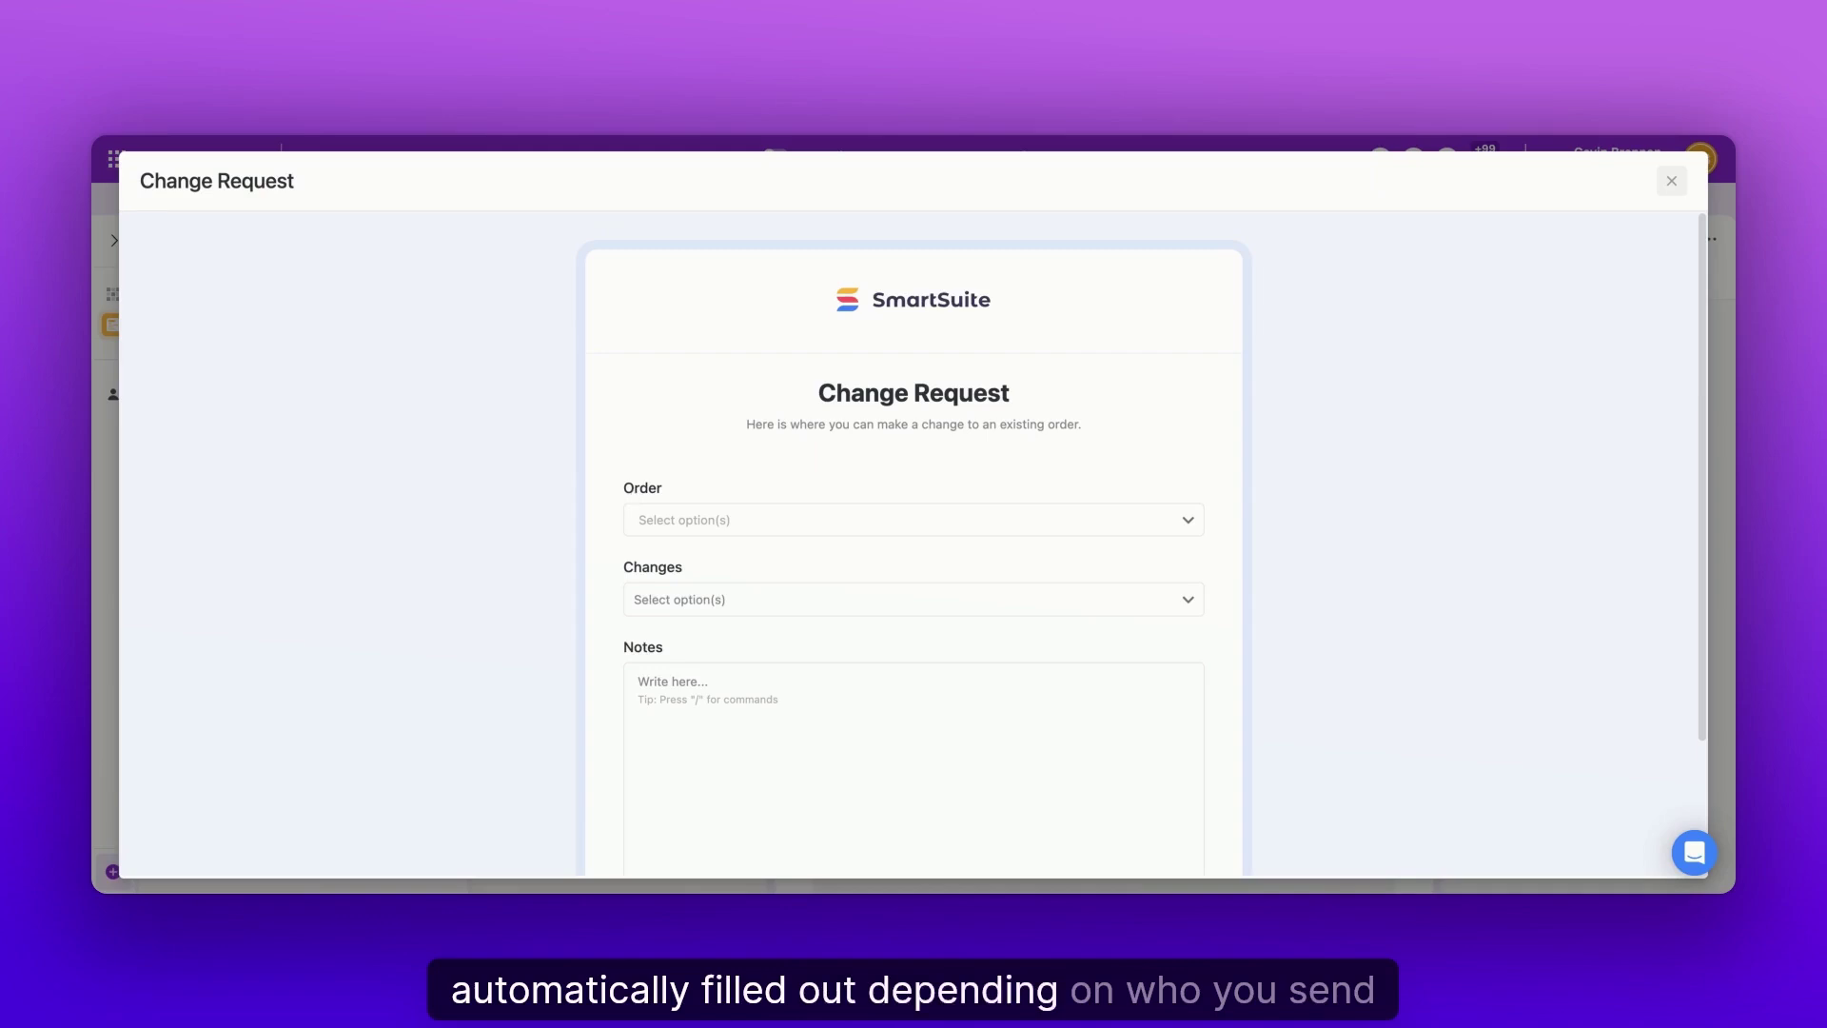
Prefill the form's Order field with SmartSuite Gala, then close the preview back to the form editor.
click(668, 519)
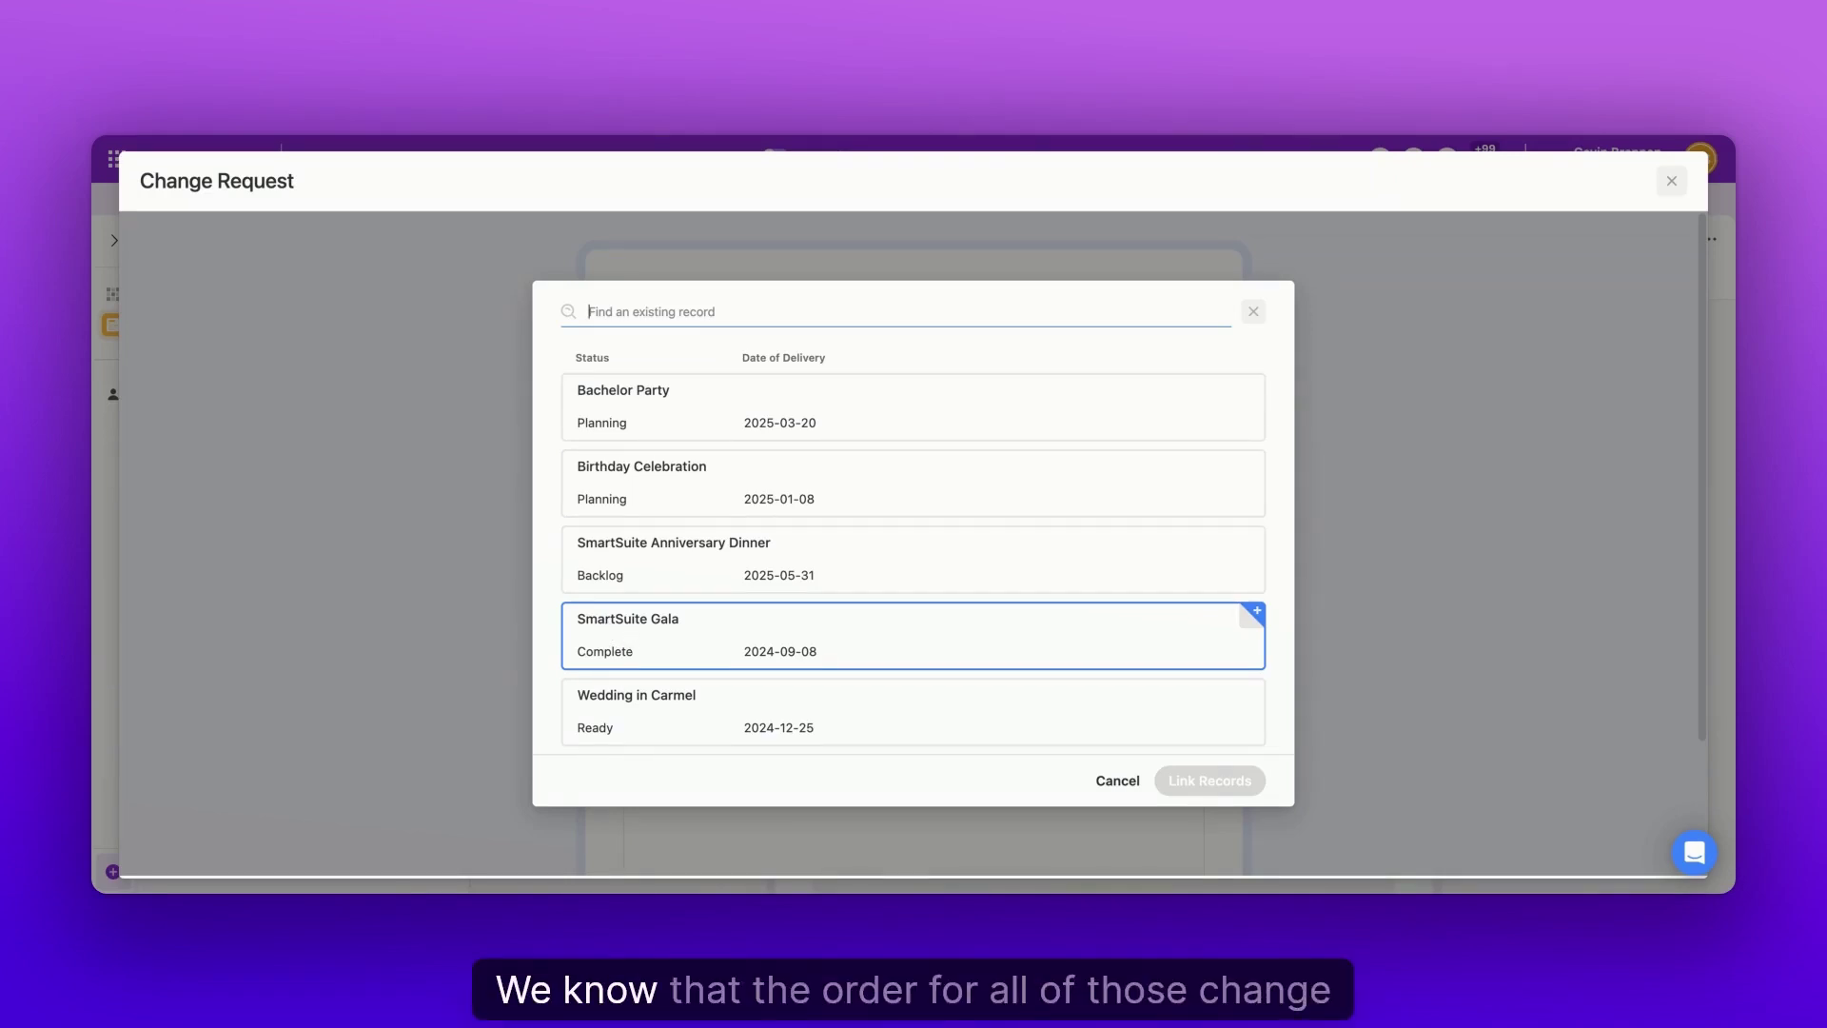
click(1251, 314)
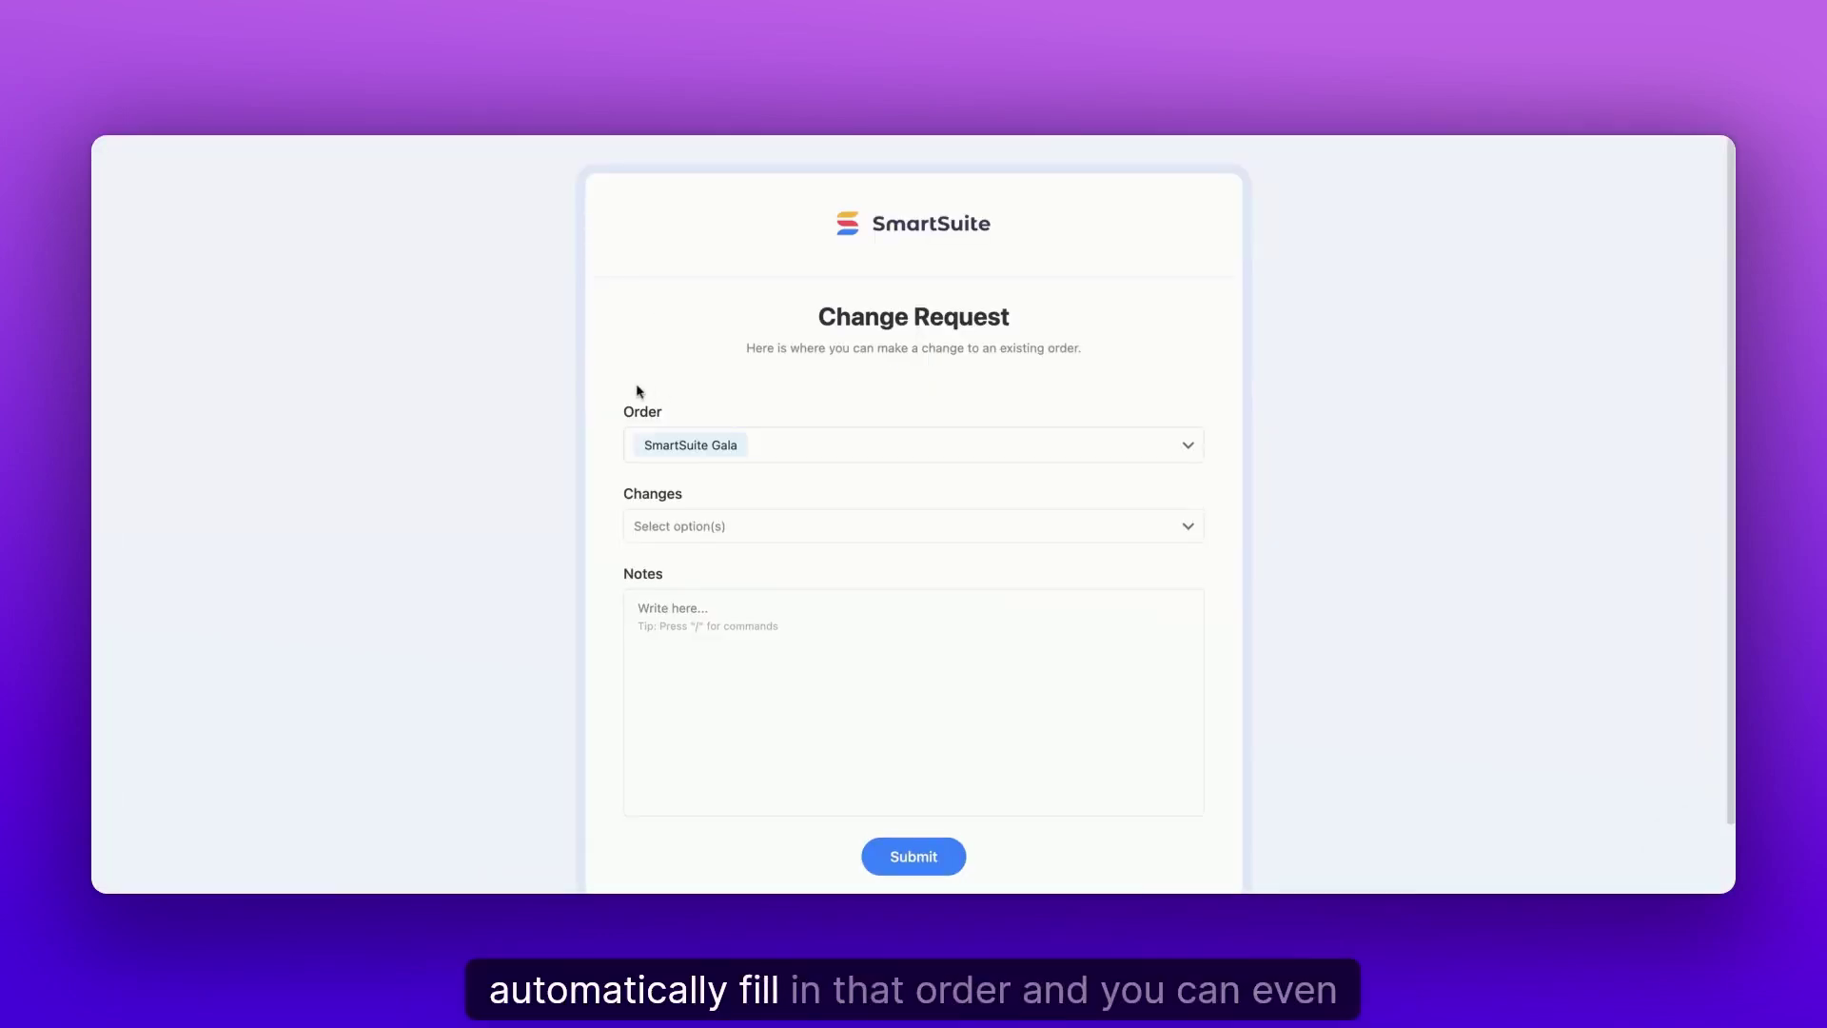
drag(619, 409, 666, 412)
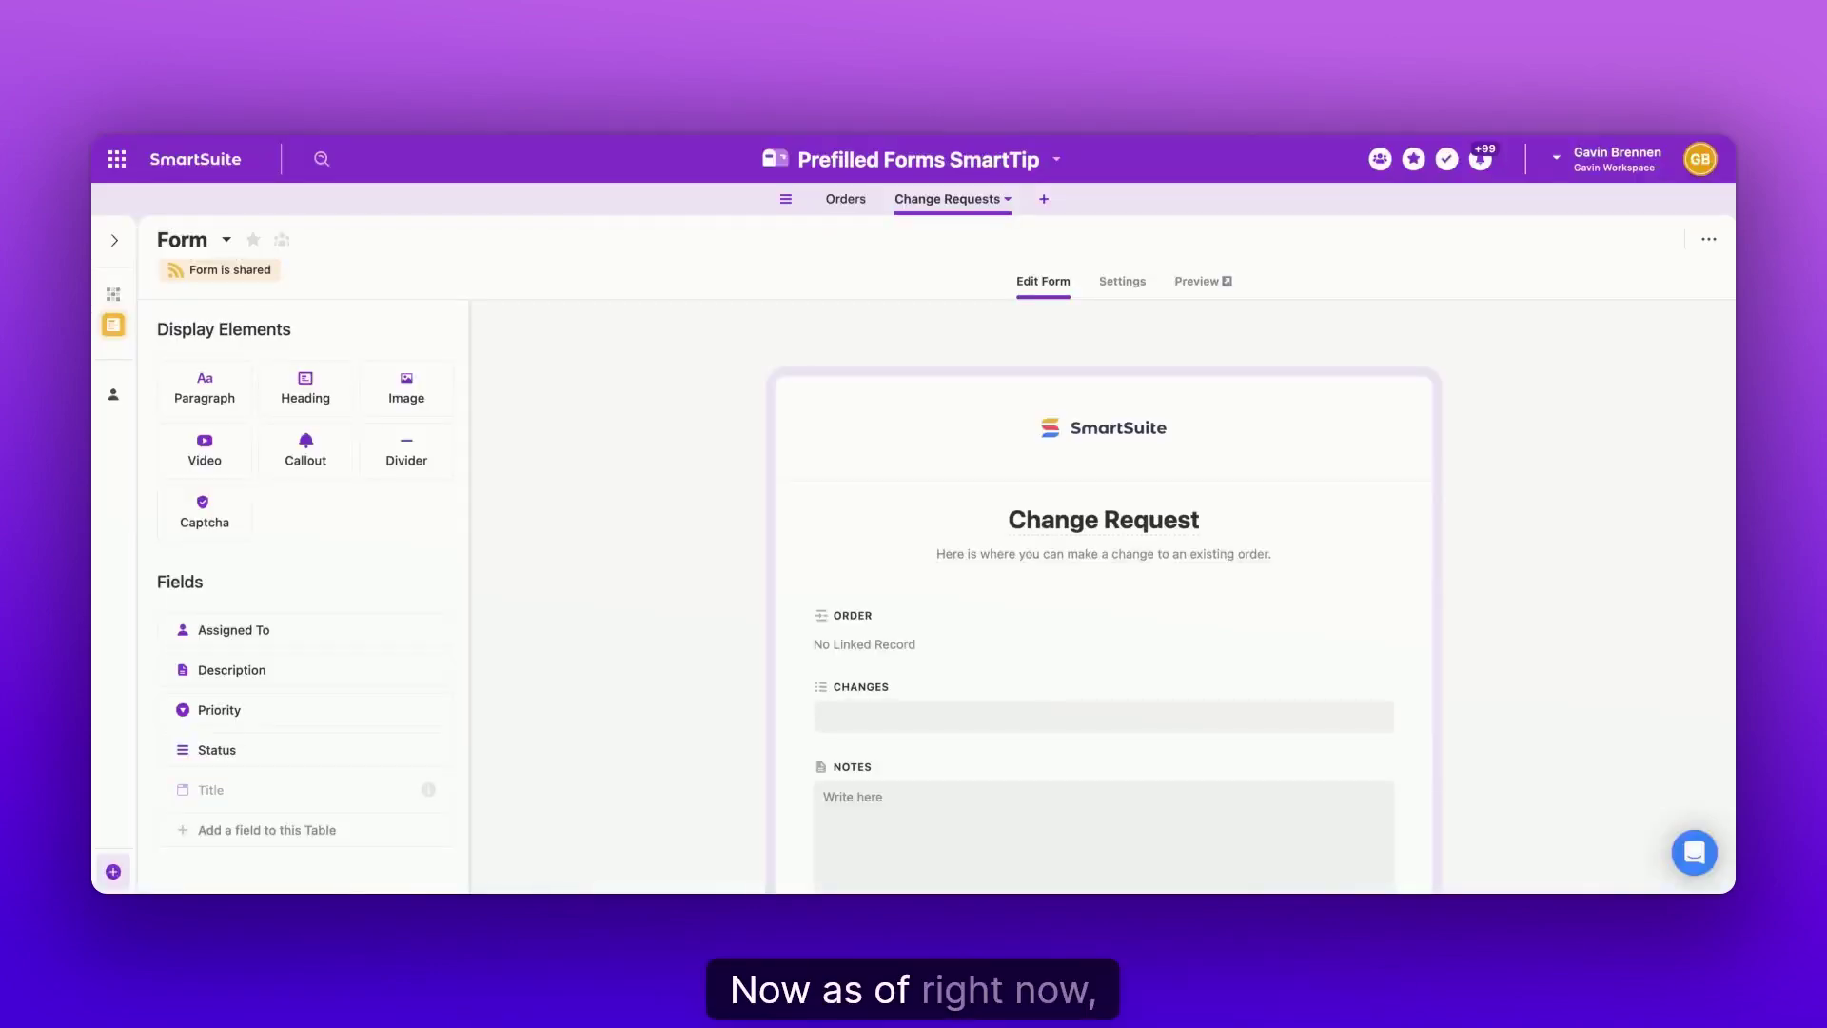
Show the Change Request form's shareable link, then switch Change Requests to its Grid View.
click(846, 201)
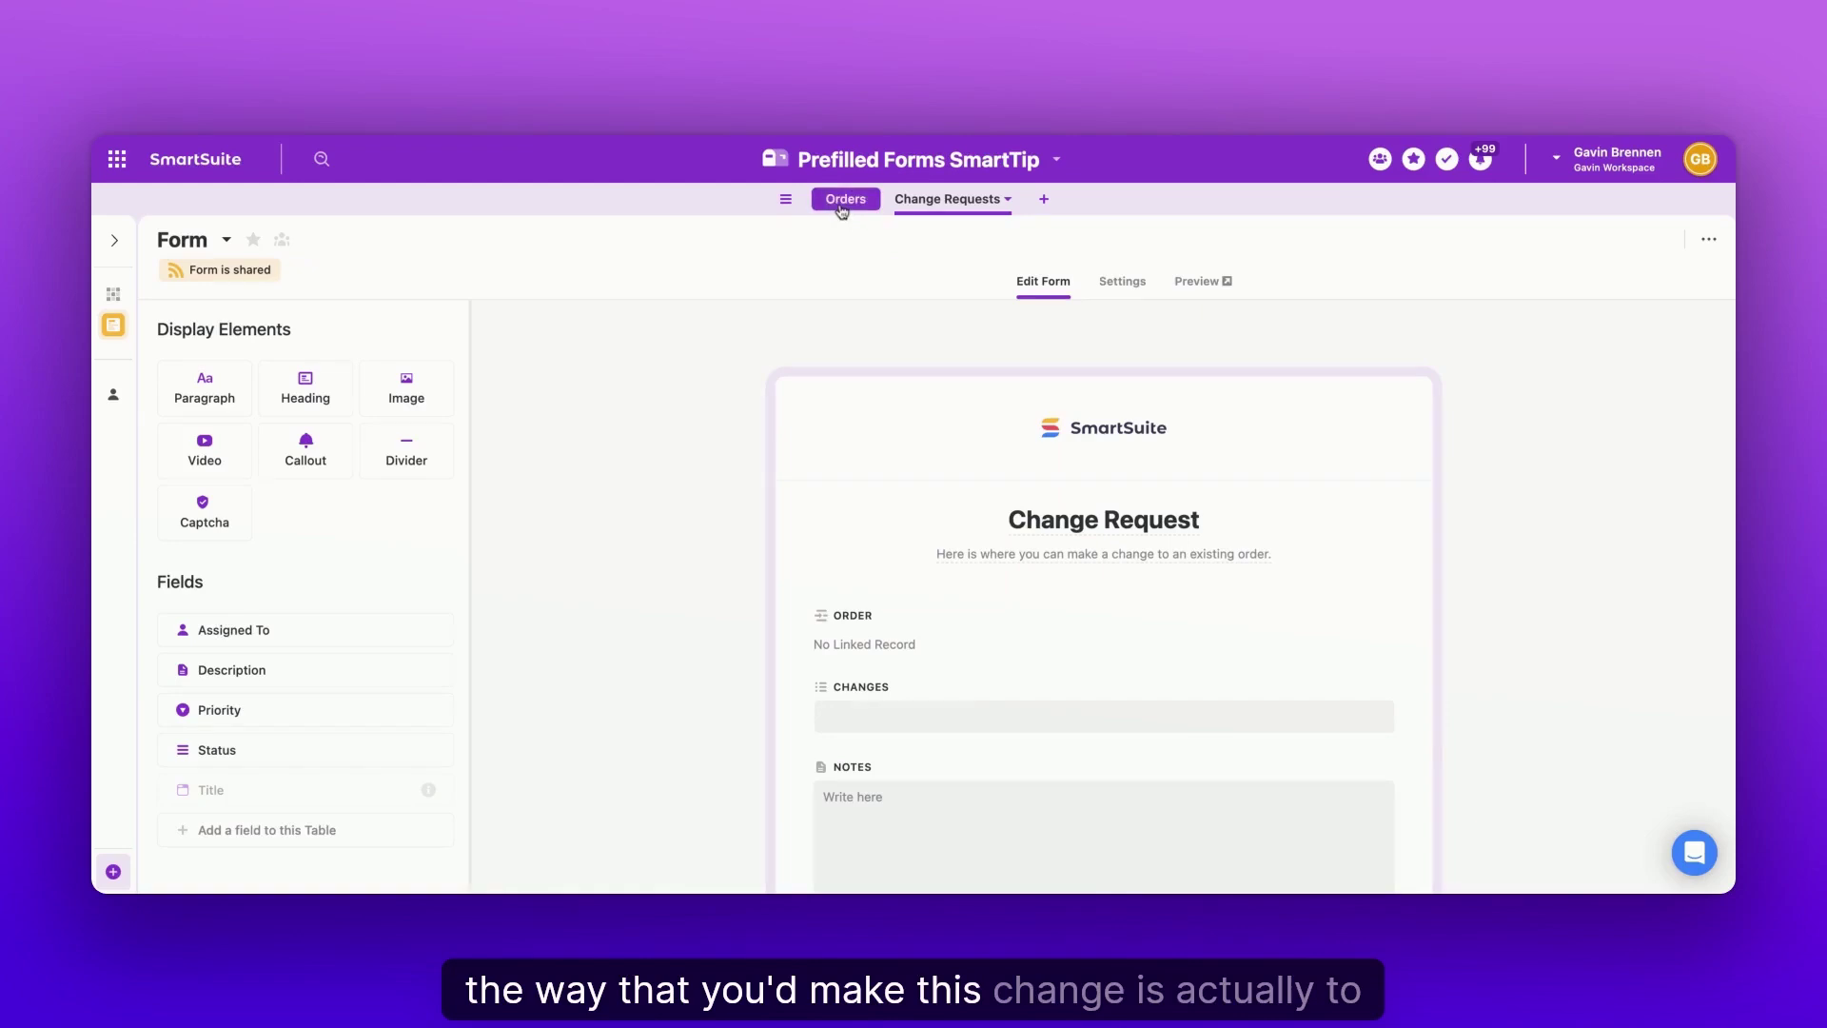
click(929, 204)
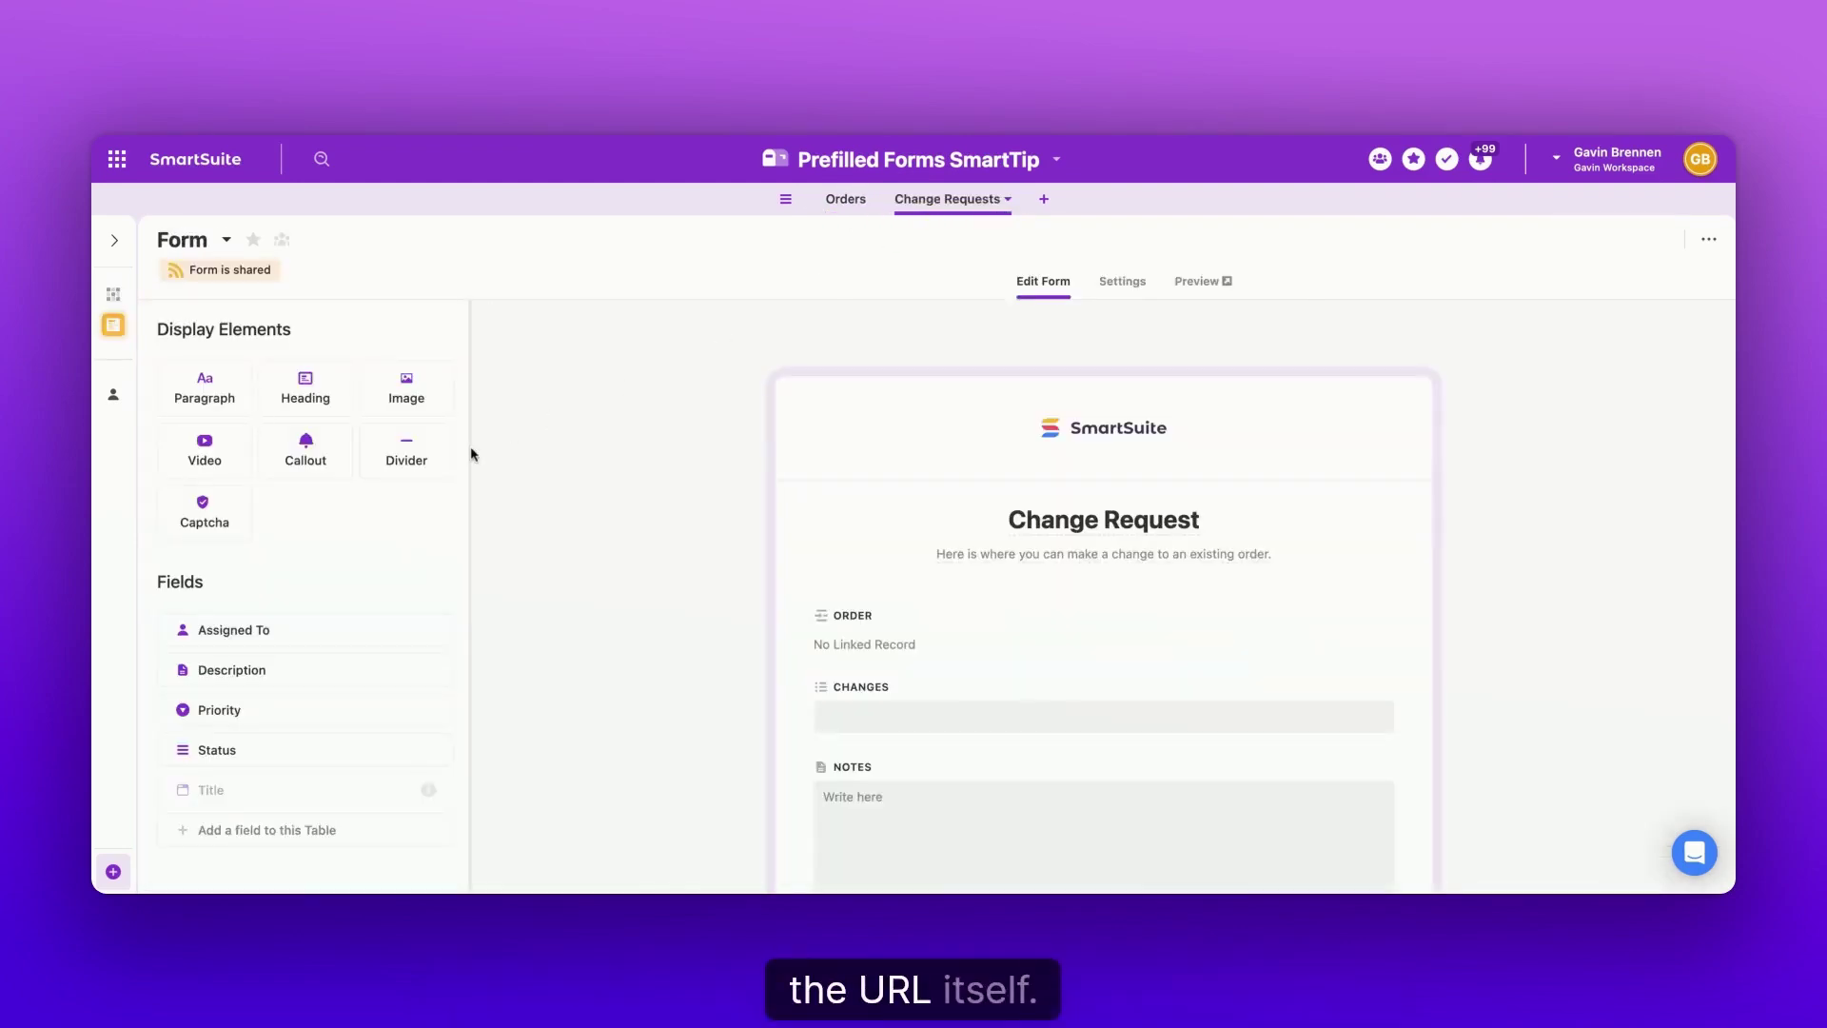
click(219, 269)
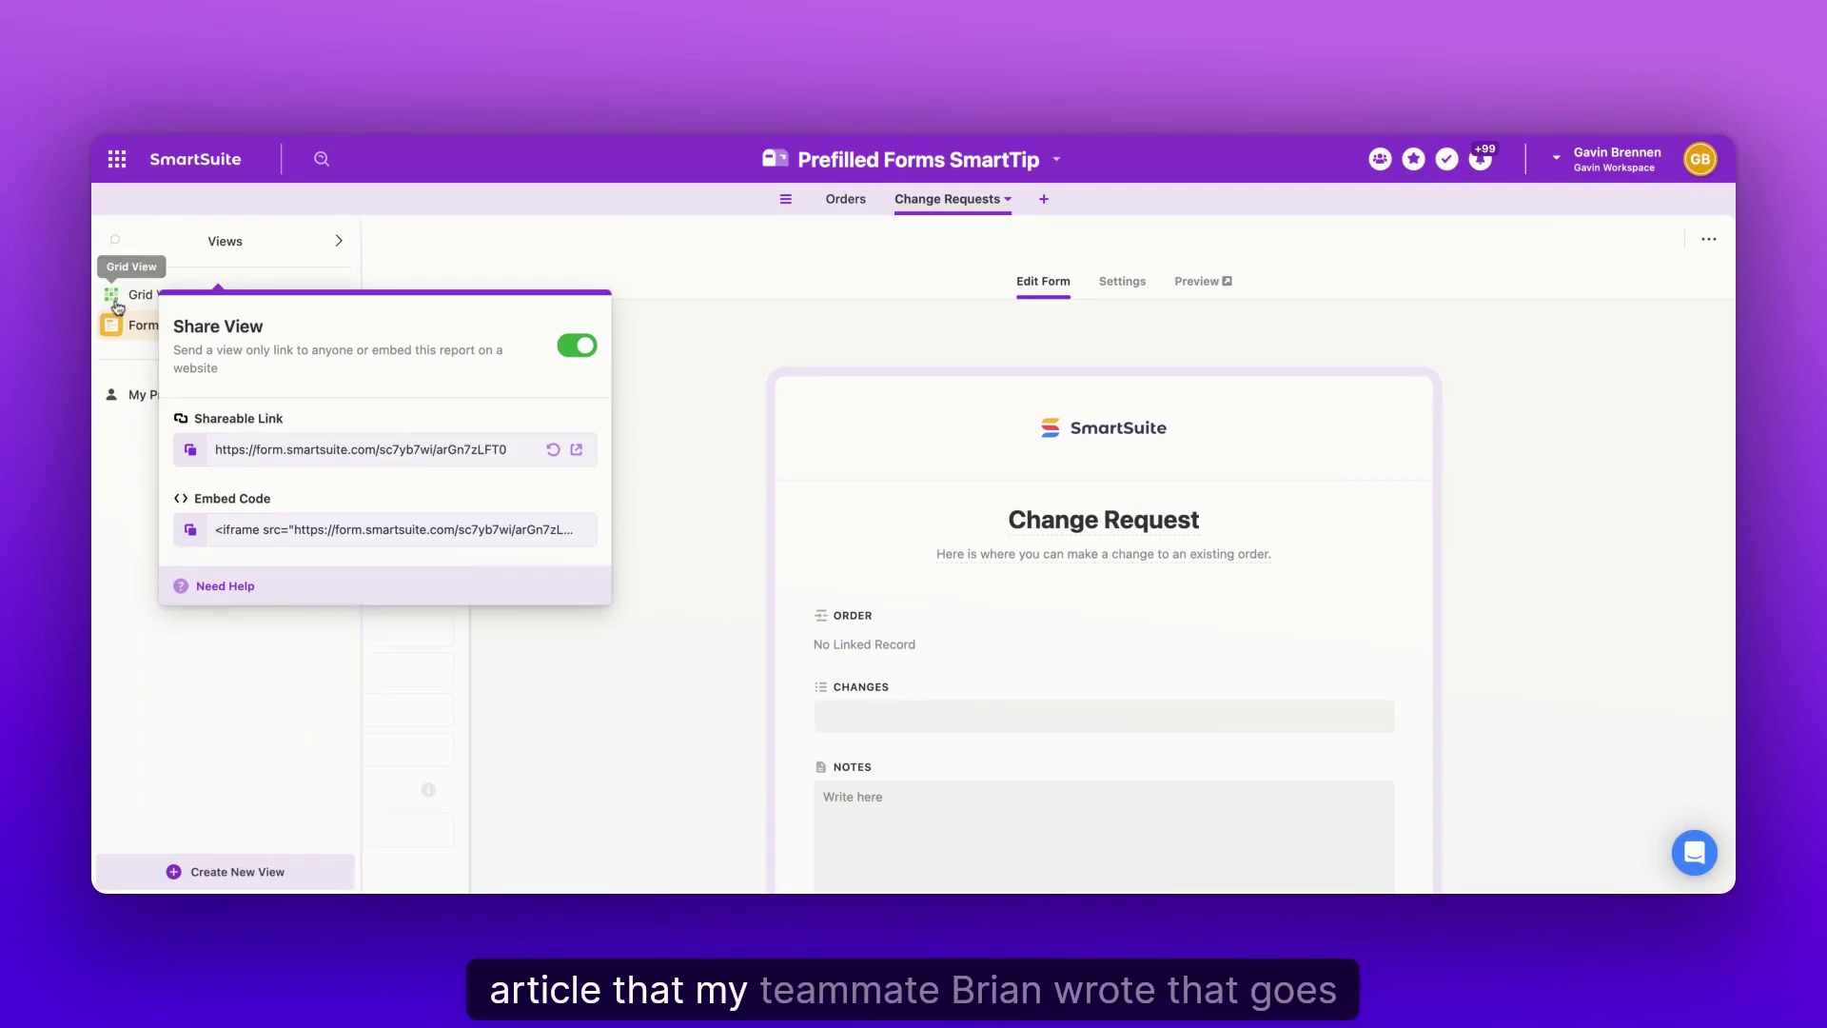
click(167, 291)
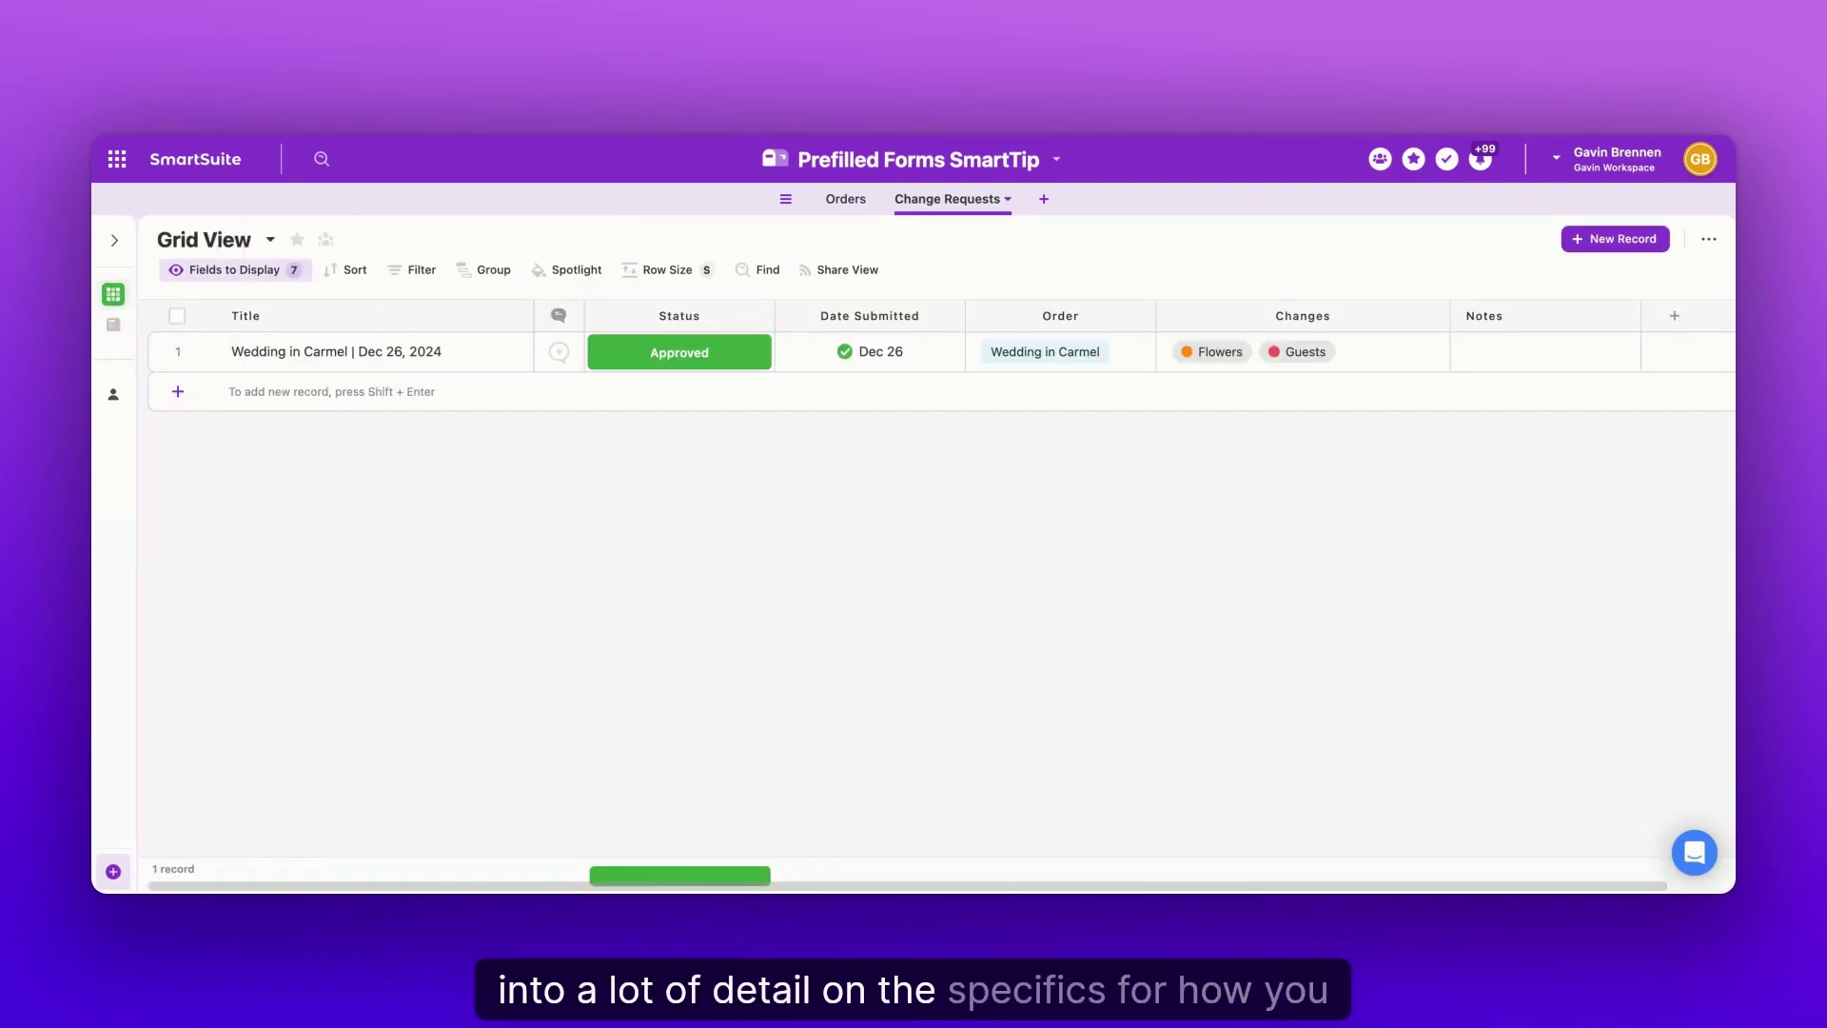
click(1508, 349)
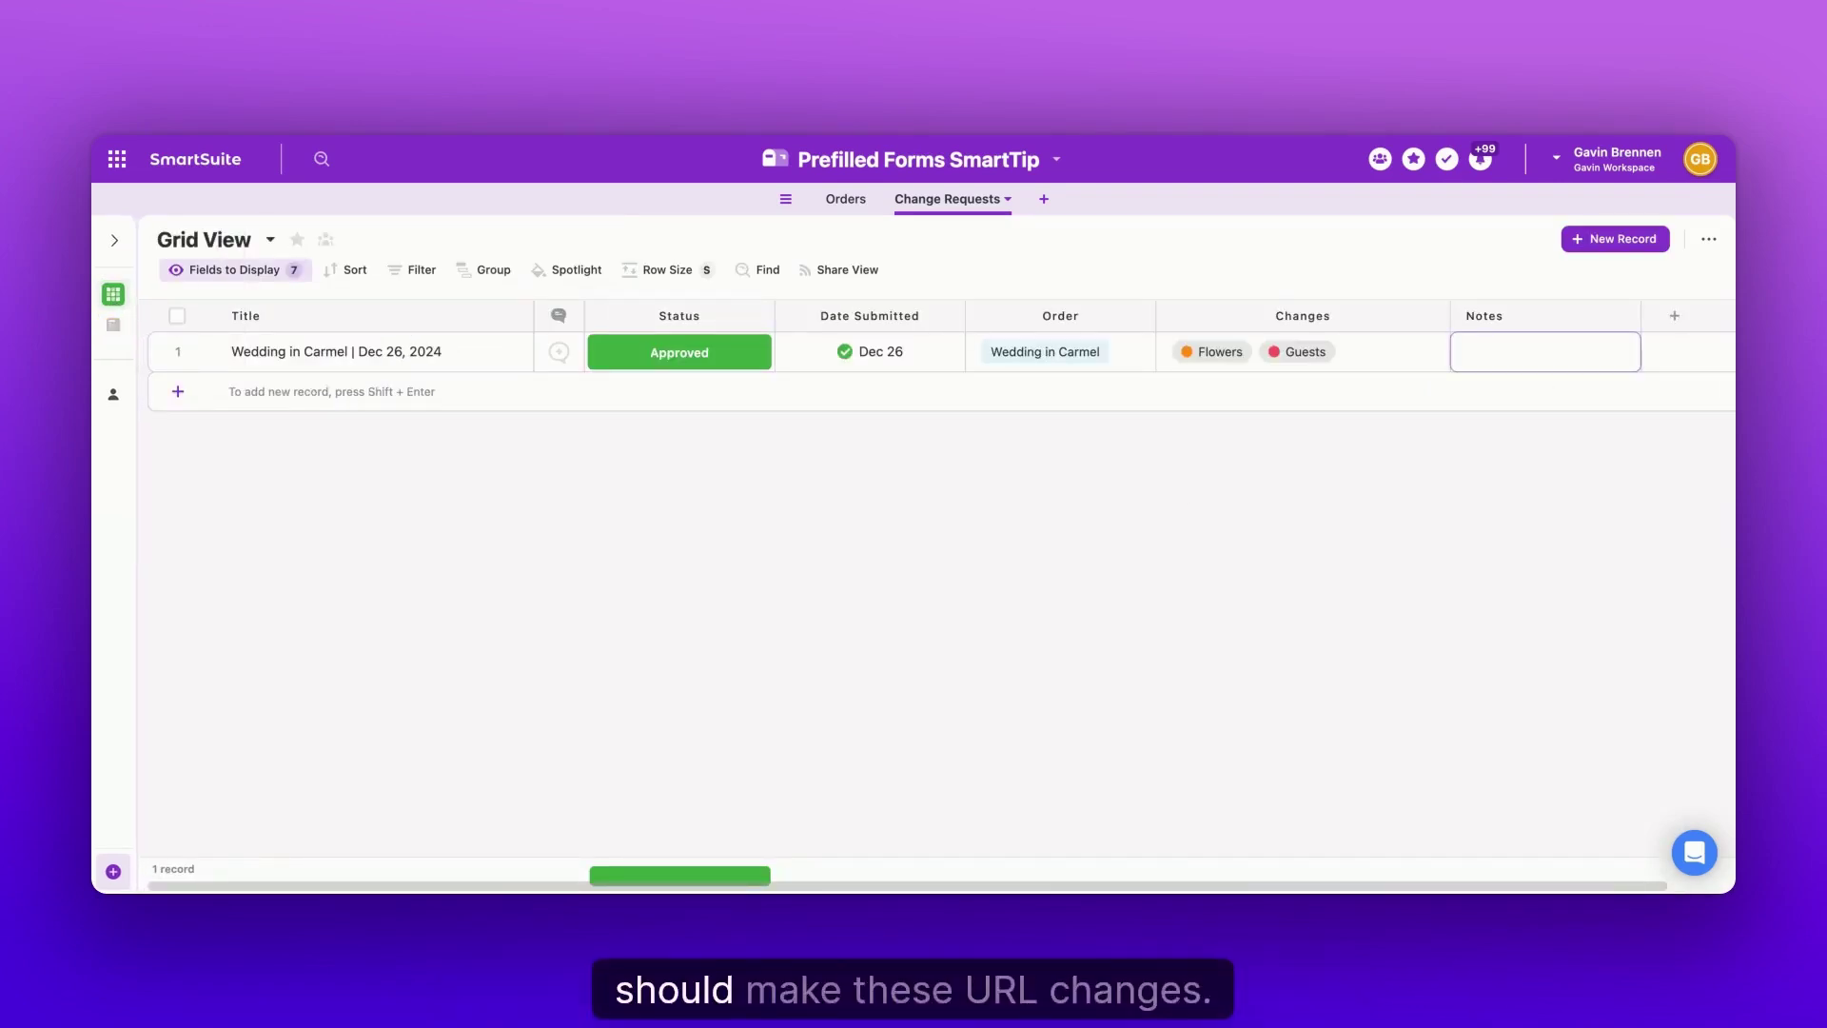
click(1507, 349)
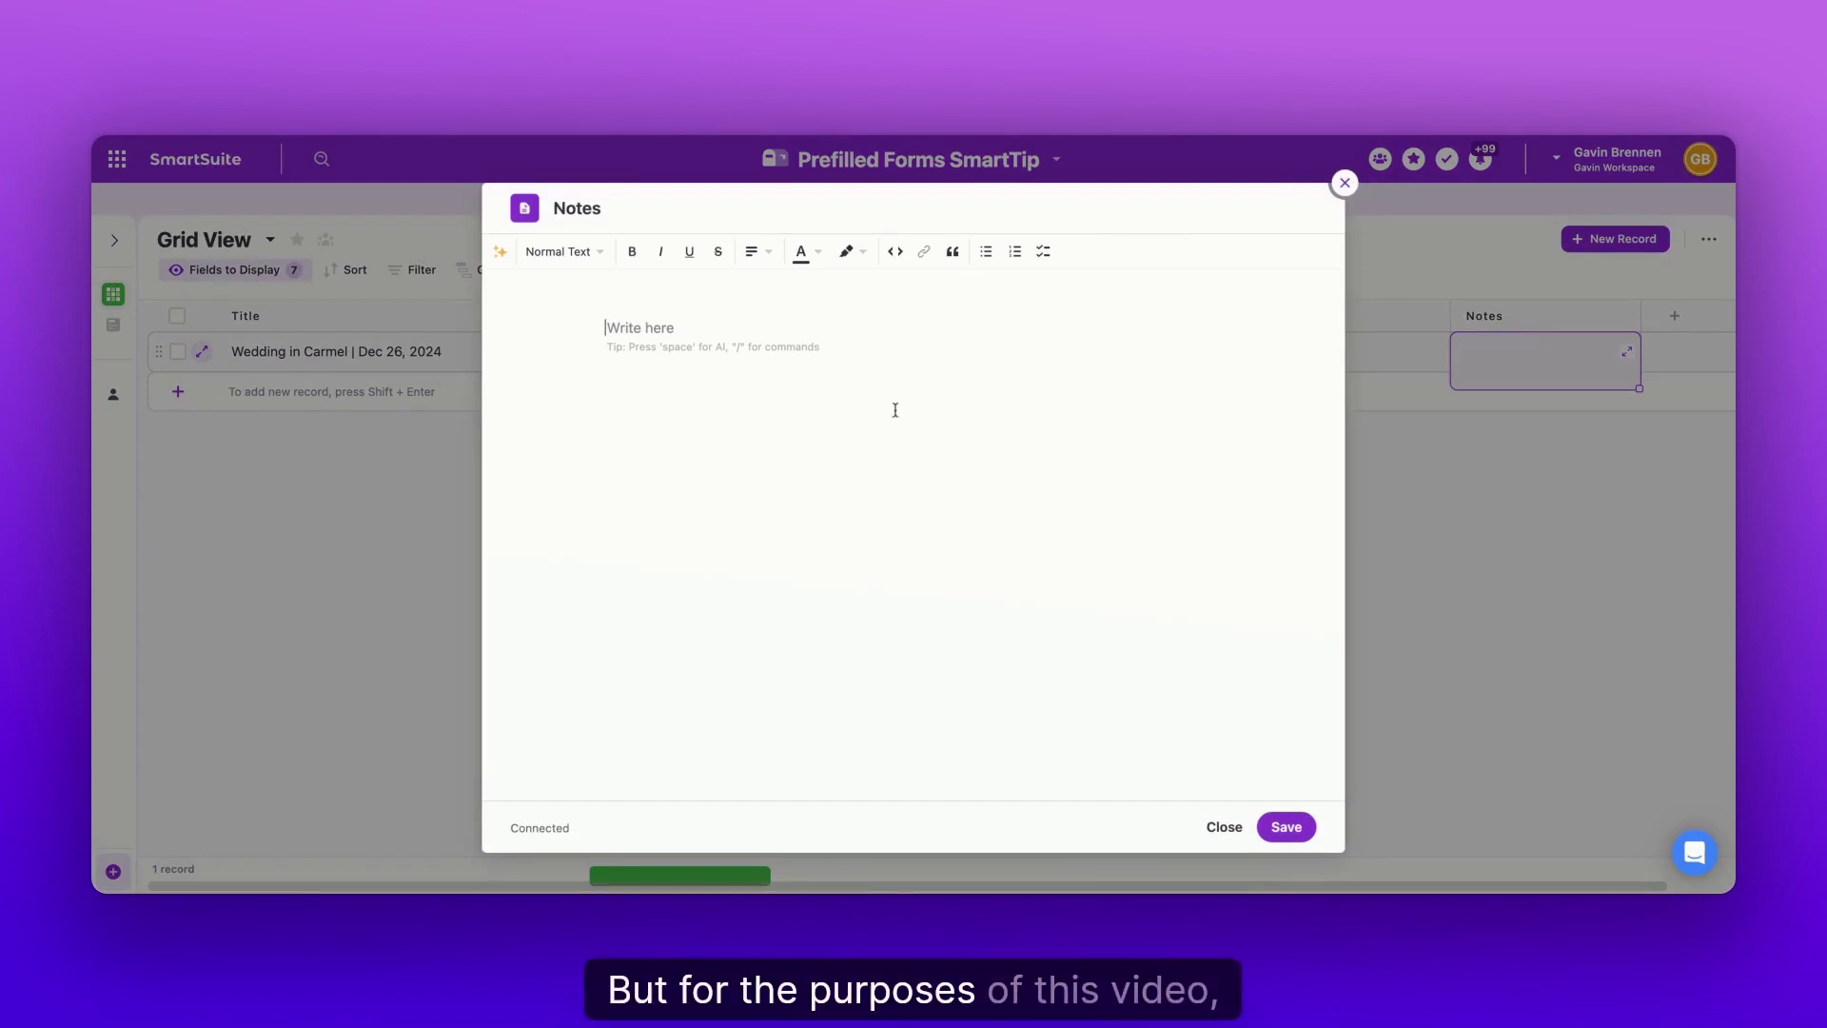
text([Form URL]?[Prefill_Parameter]=[Value])
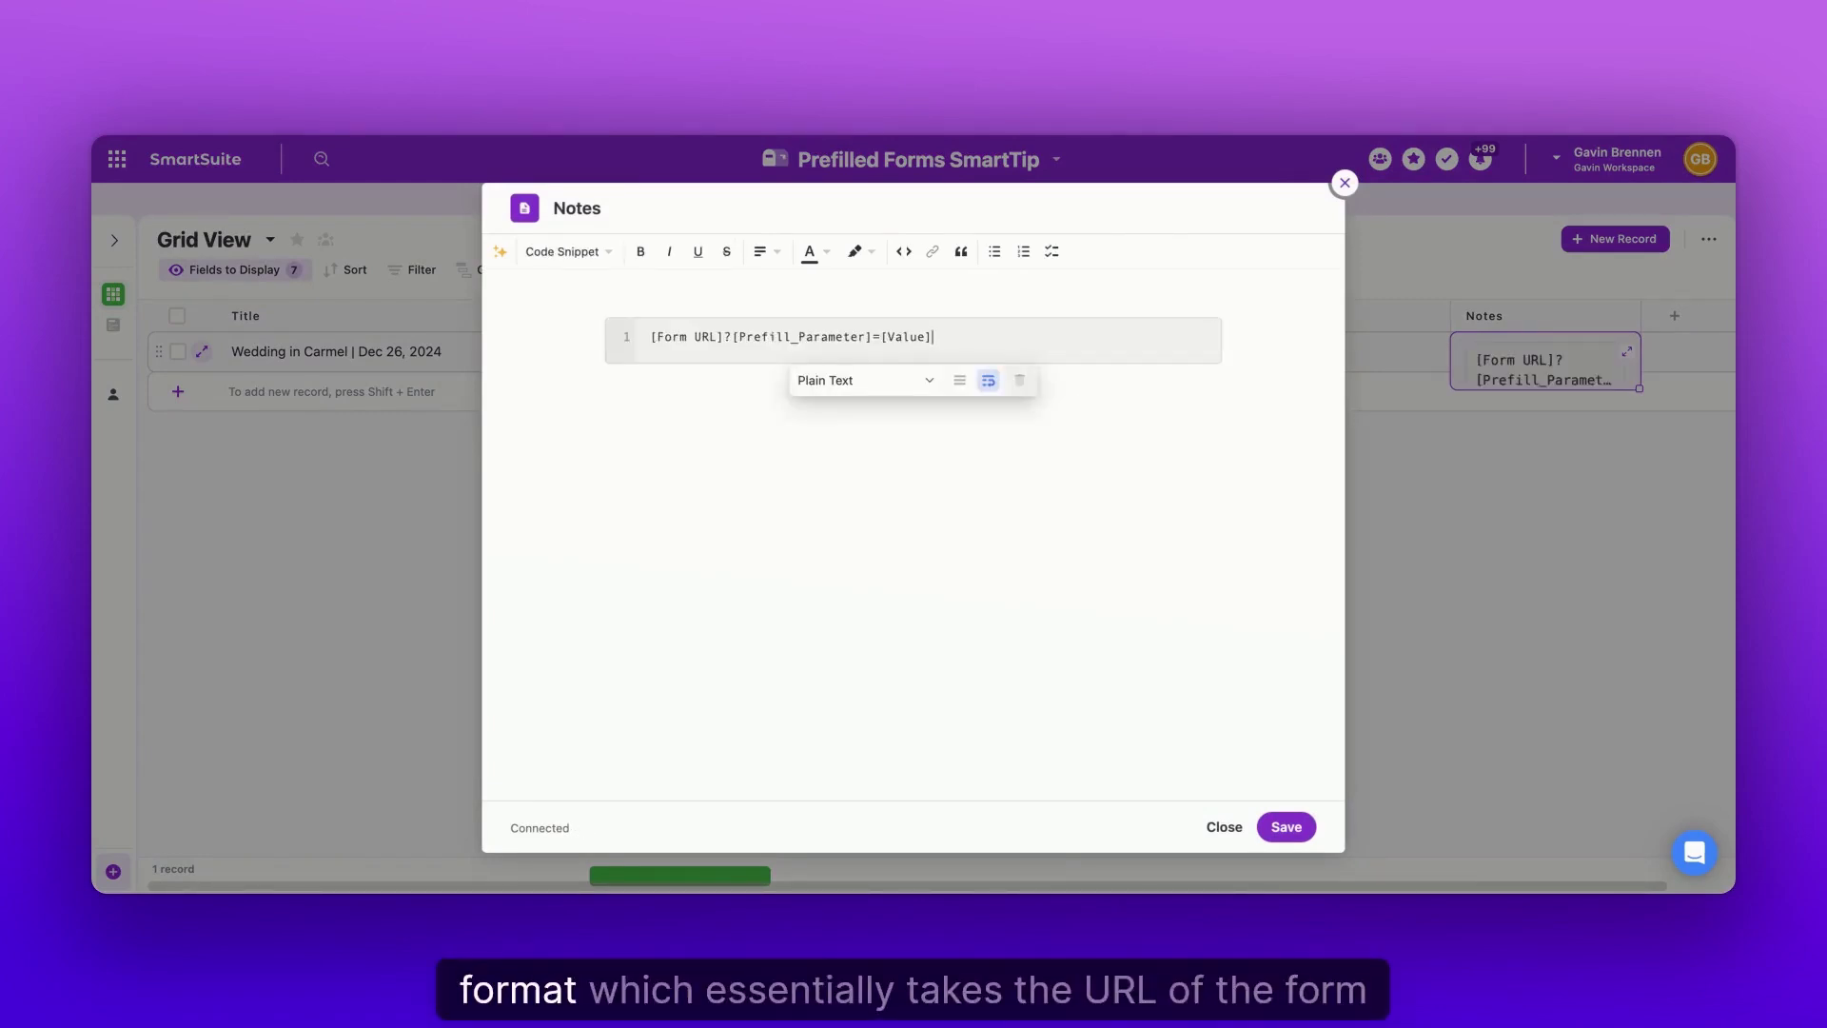
drag(655, 339, 718, 340)
click(725, 340)
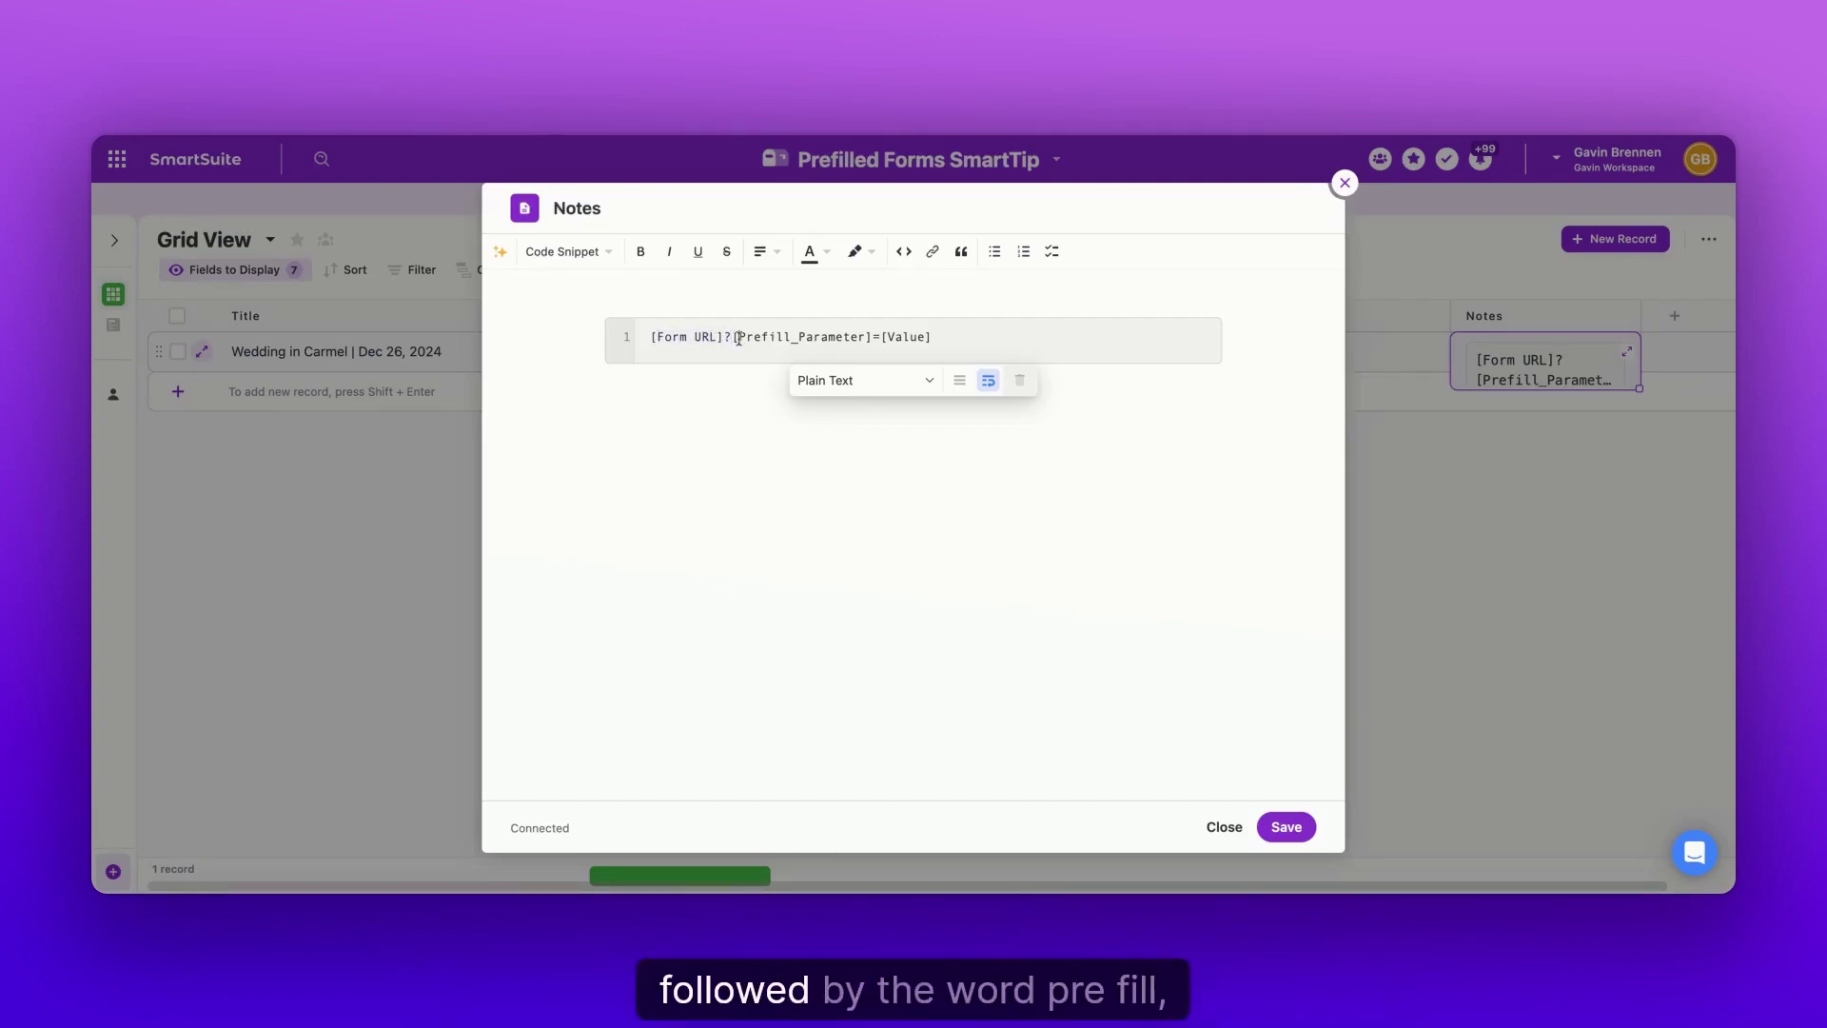
drag(739, 339, 799, 337)
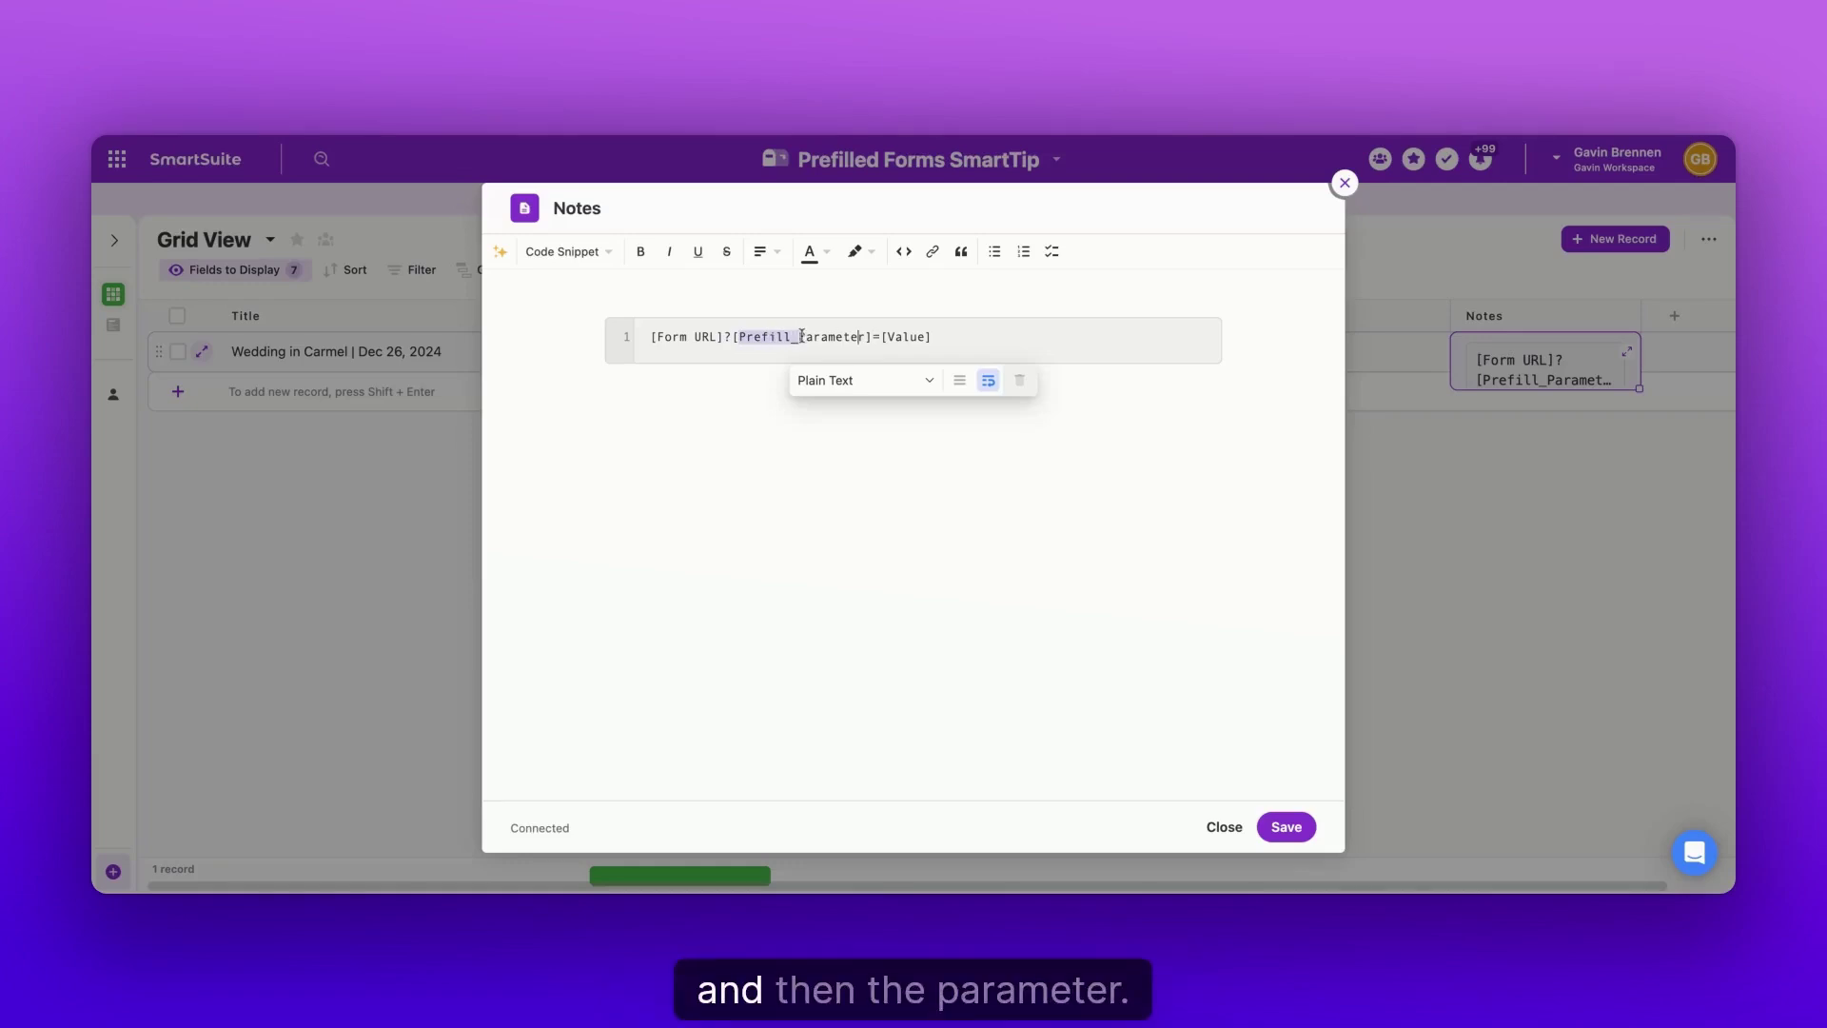
click(801, 337)
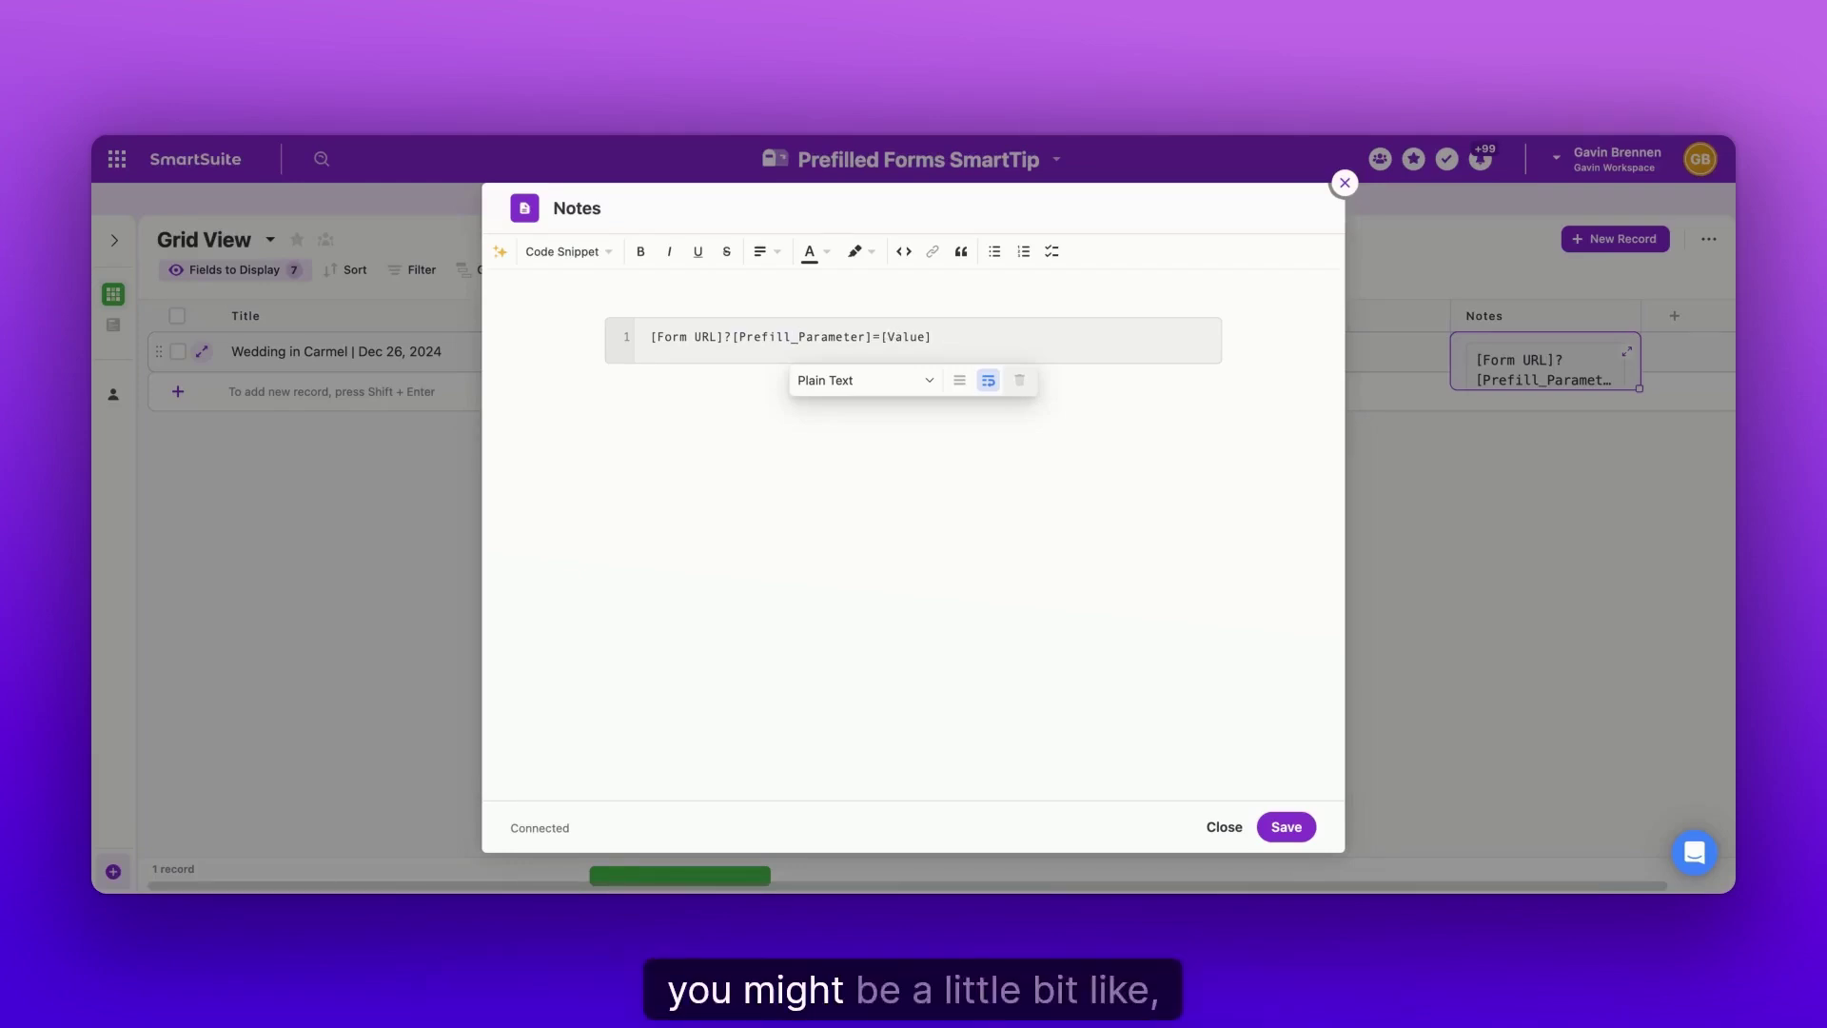
click(1221, 830)
Discard the notes and inspect Wedding in Carmel's prefilled form URL in the Orders Formula column.
click(807, 578)
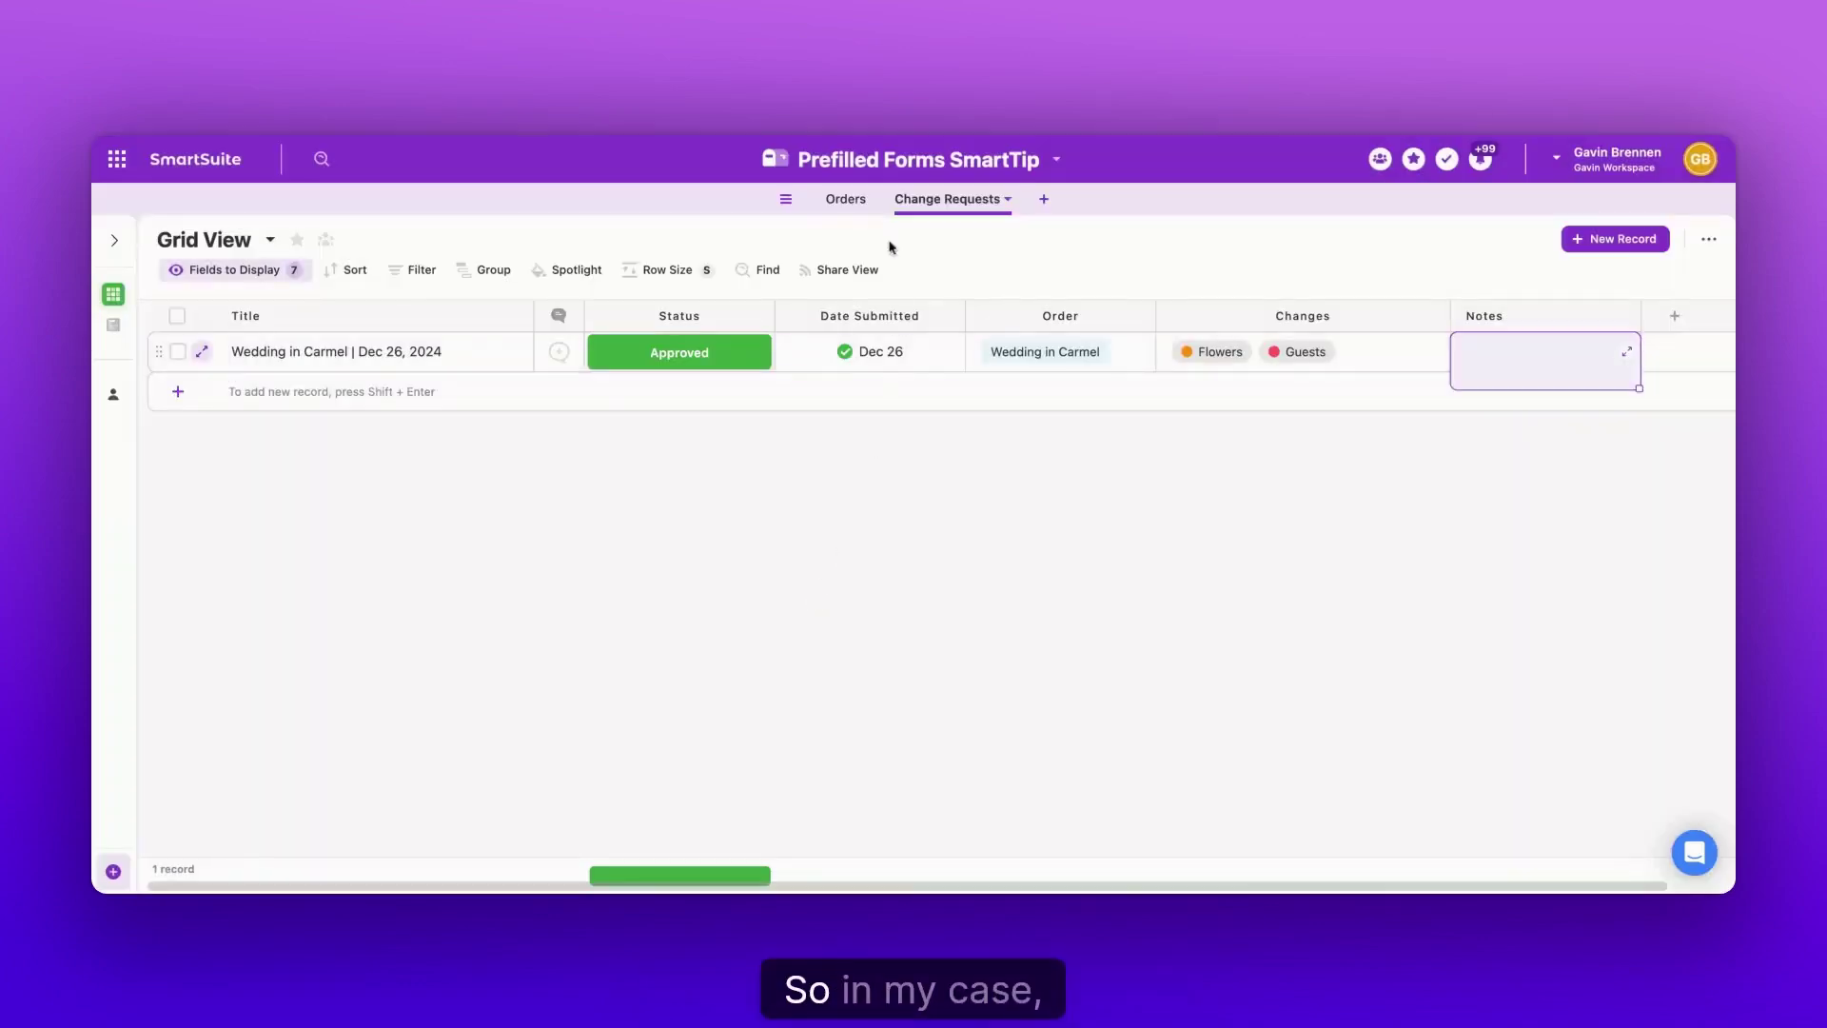
click(844, 198)
scroll(1604, 305, right, 5)
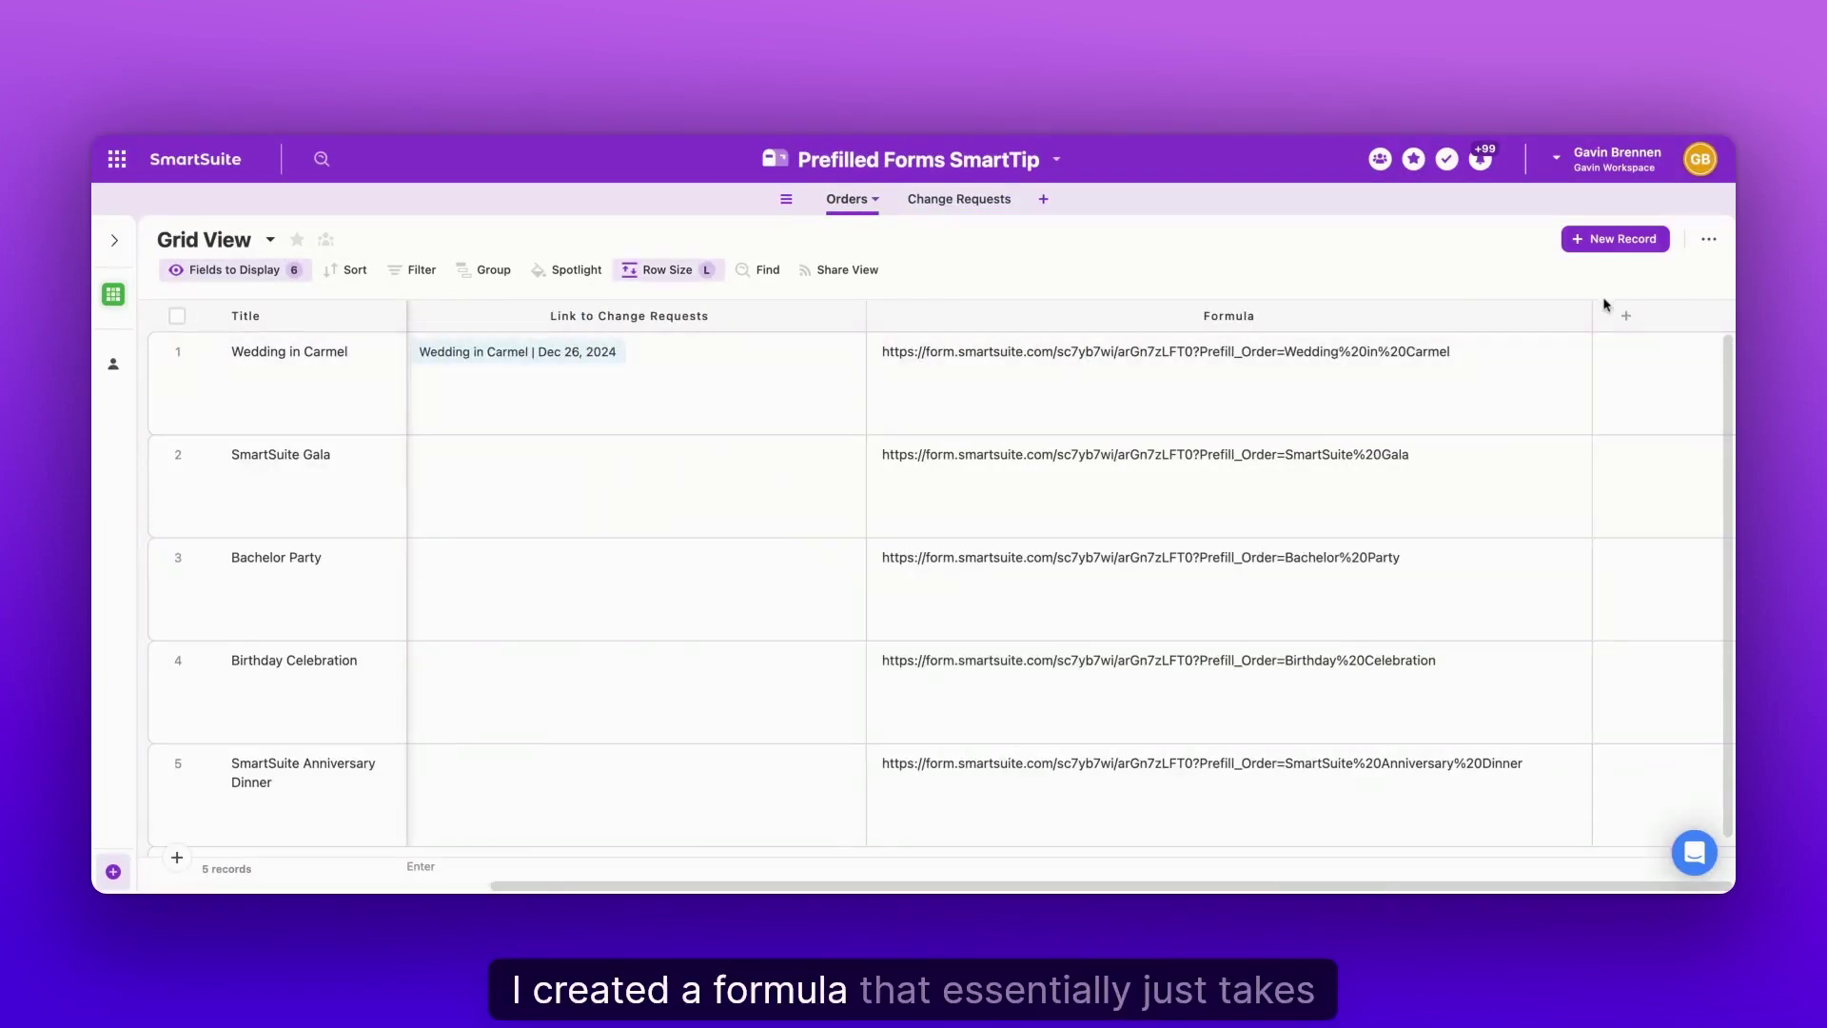
click(895, 357)
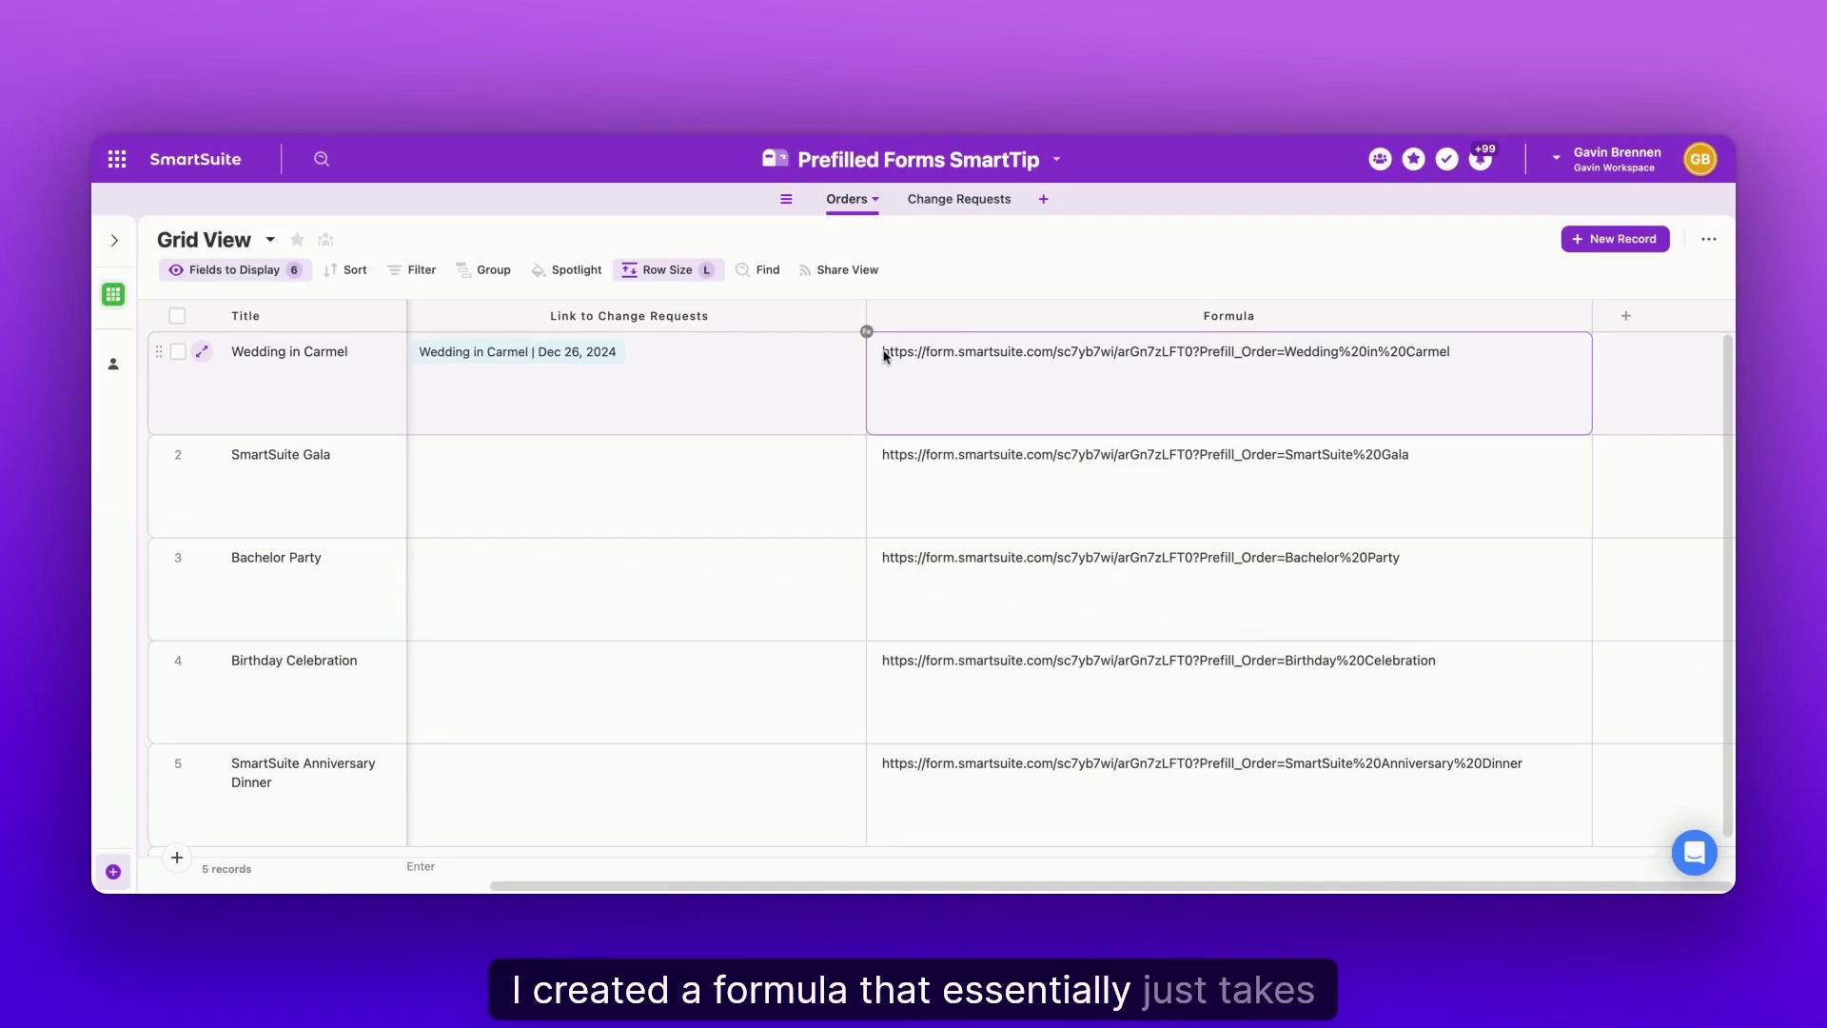
click(1134, 354)
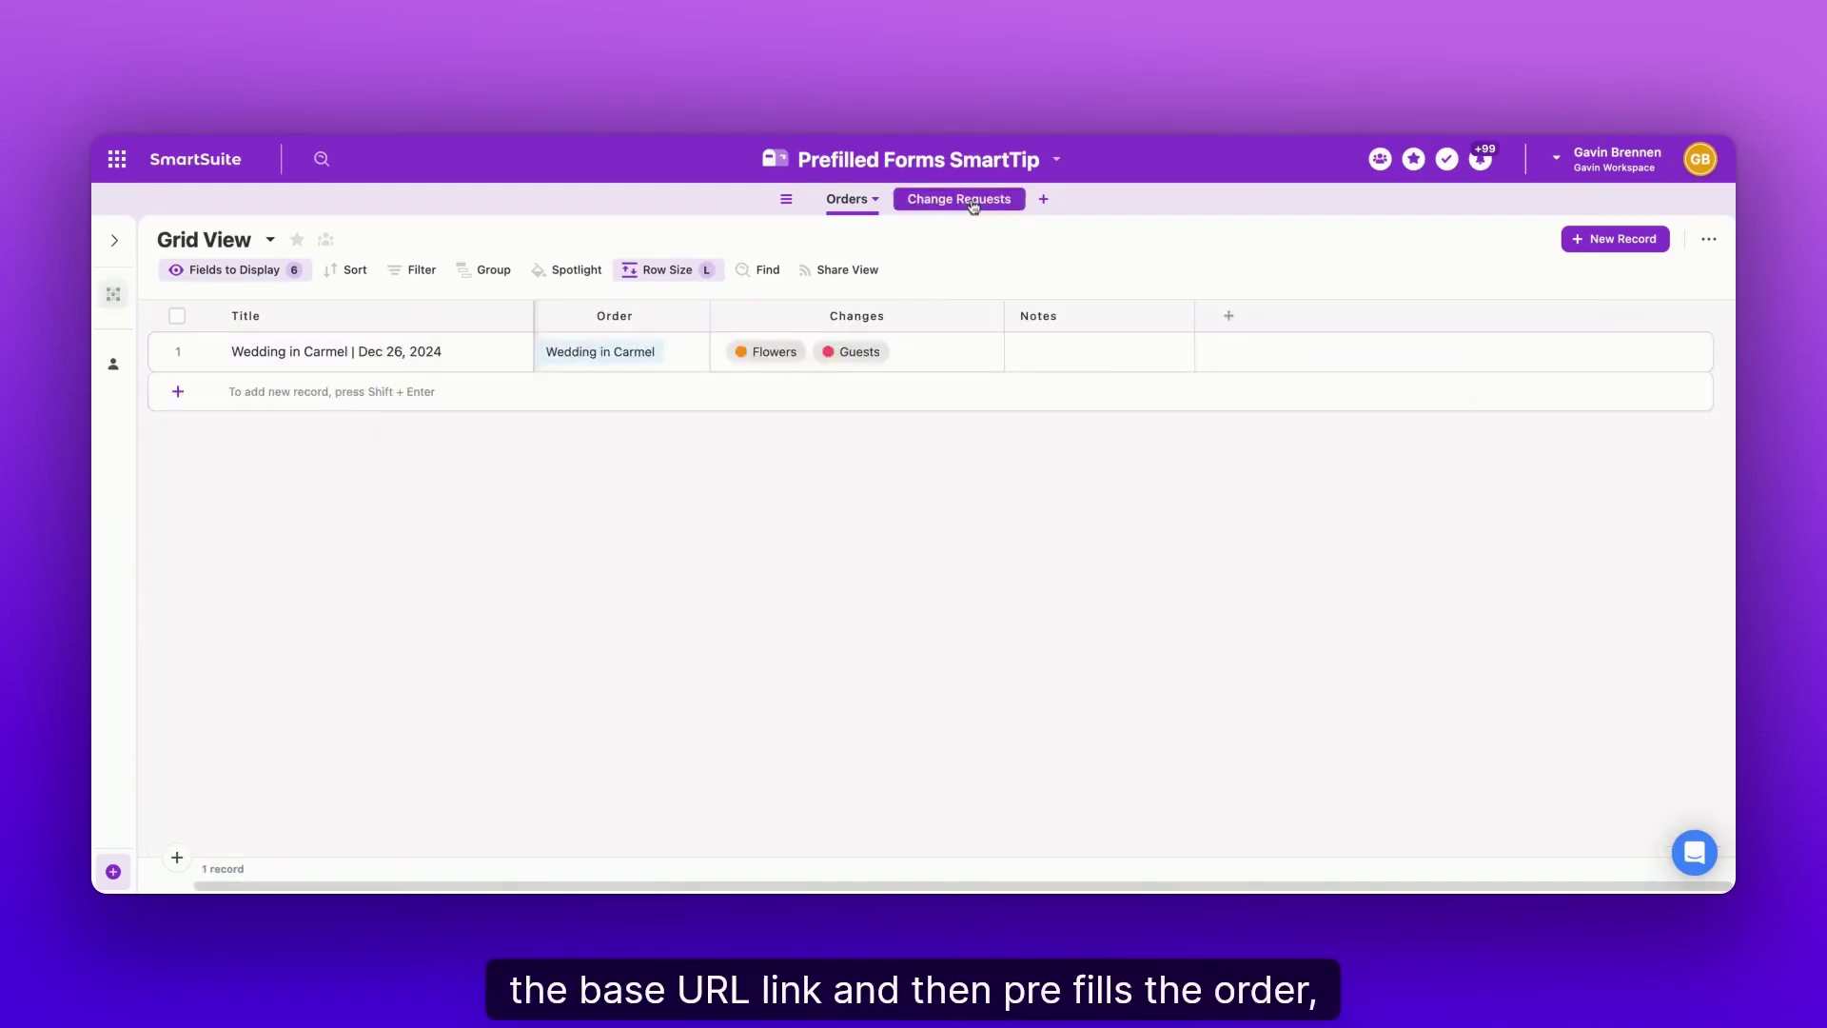
scroll(1046, 352, left, 3)
click(1032, 352)
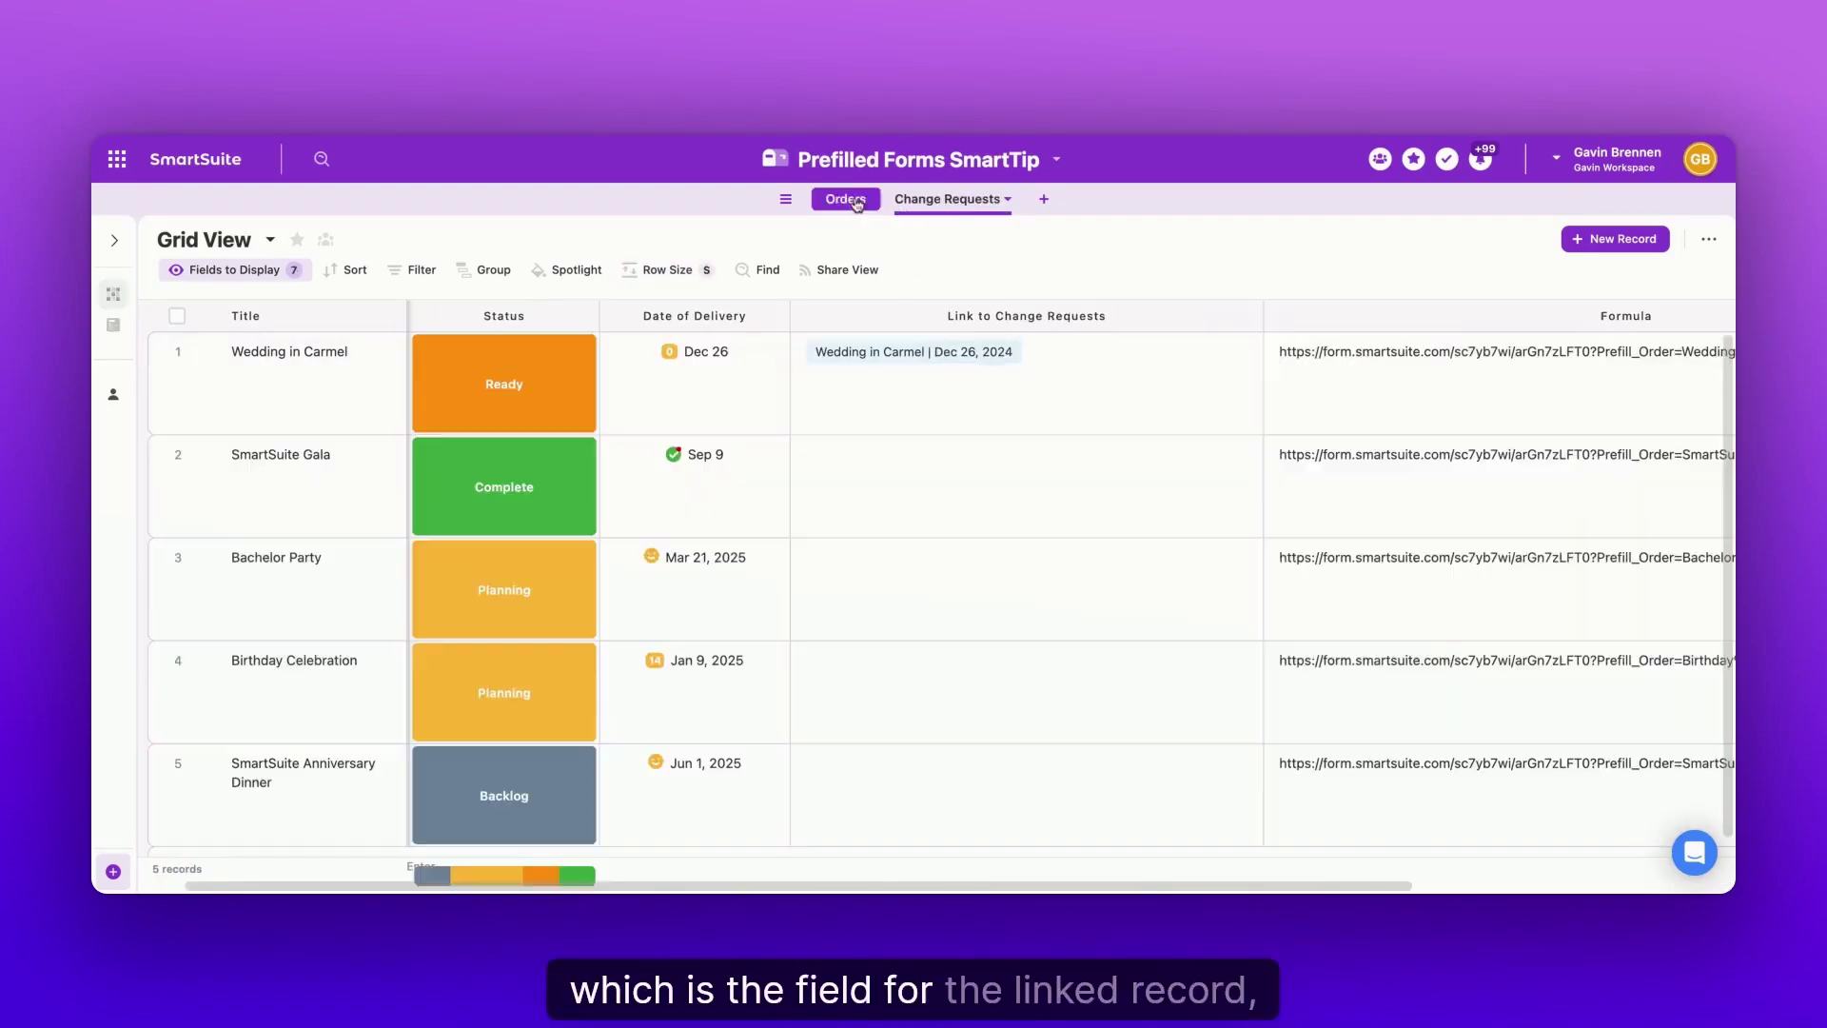
scroll(1332, 447, right, 5)
click(1292, 359)
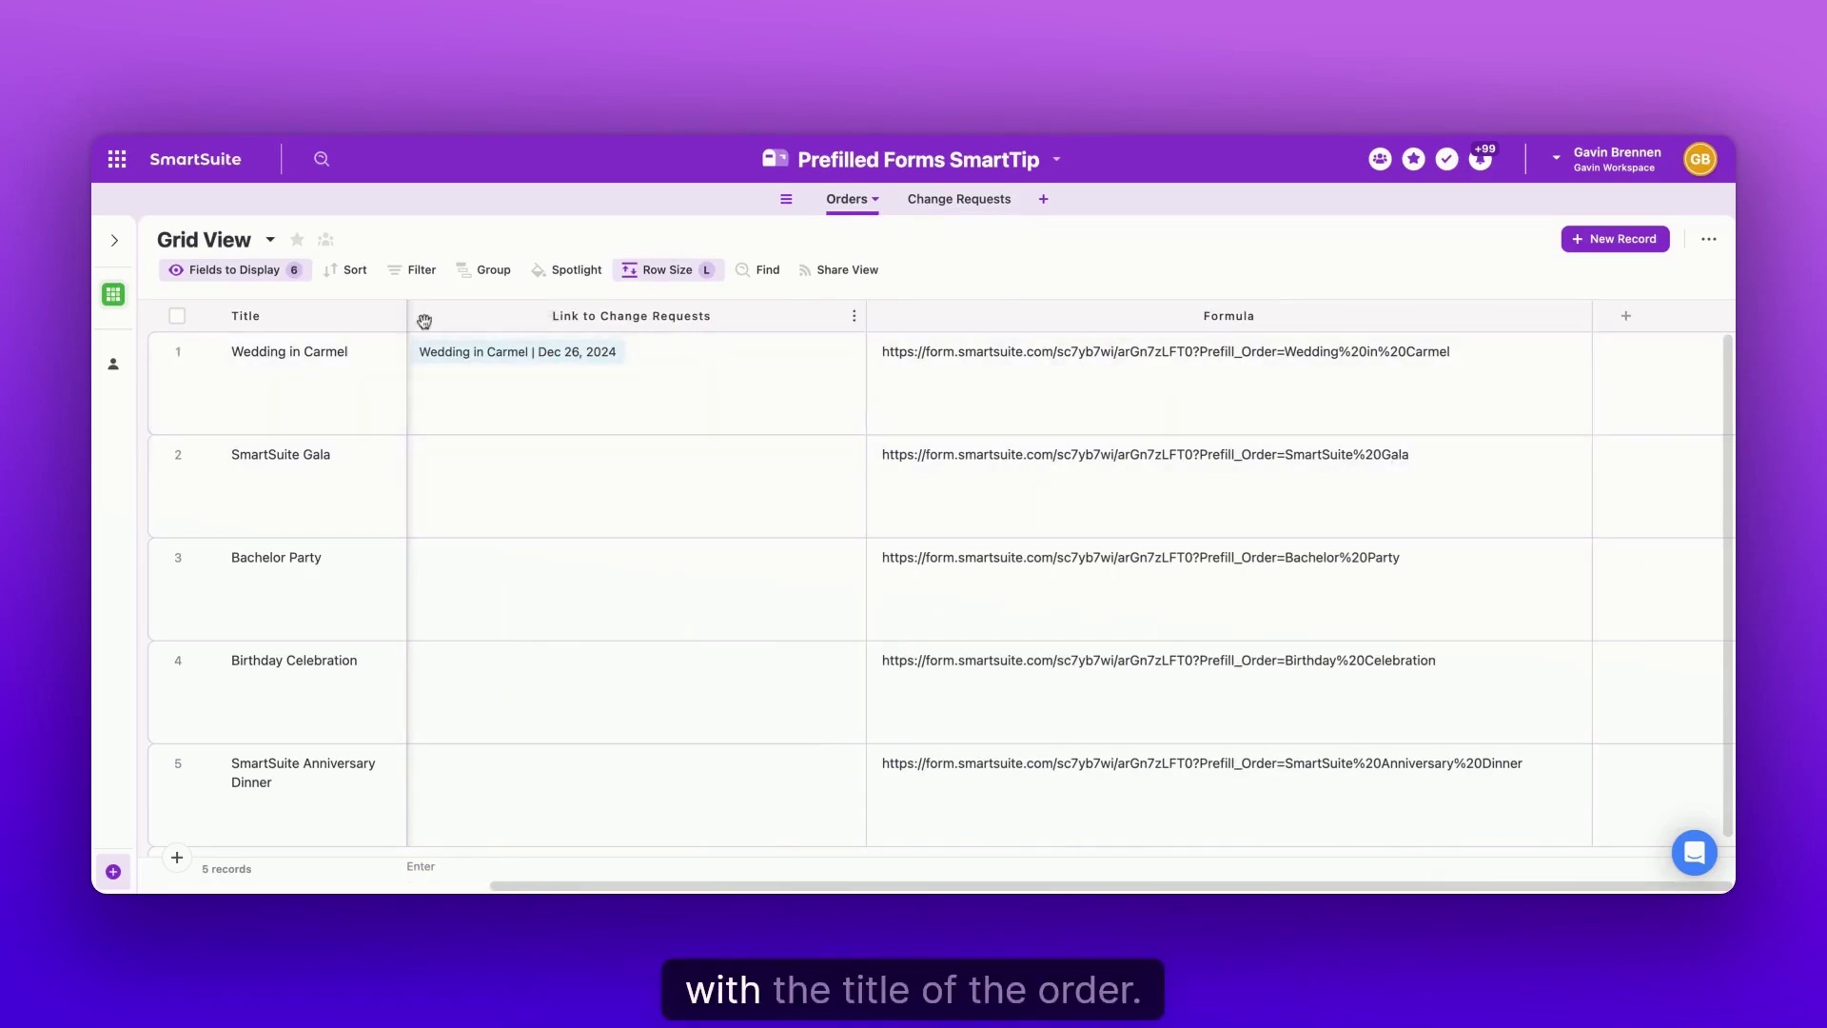
click(289, 356)
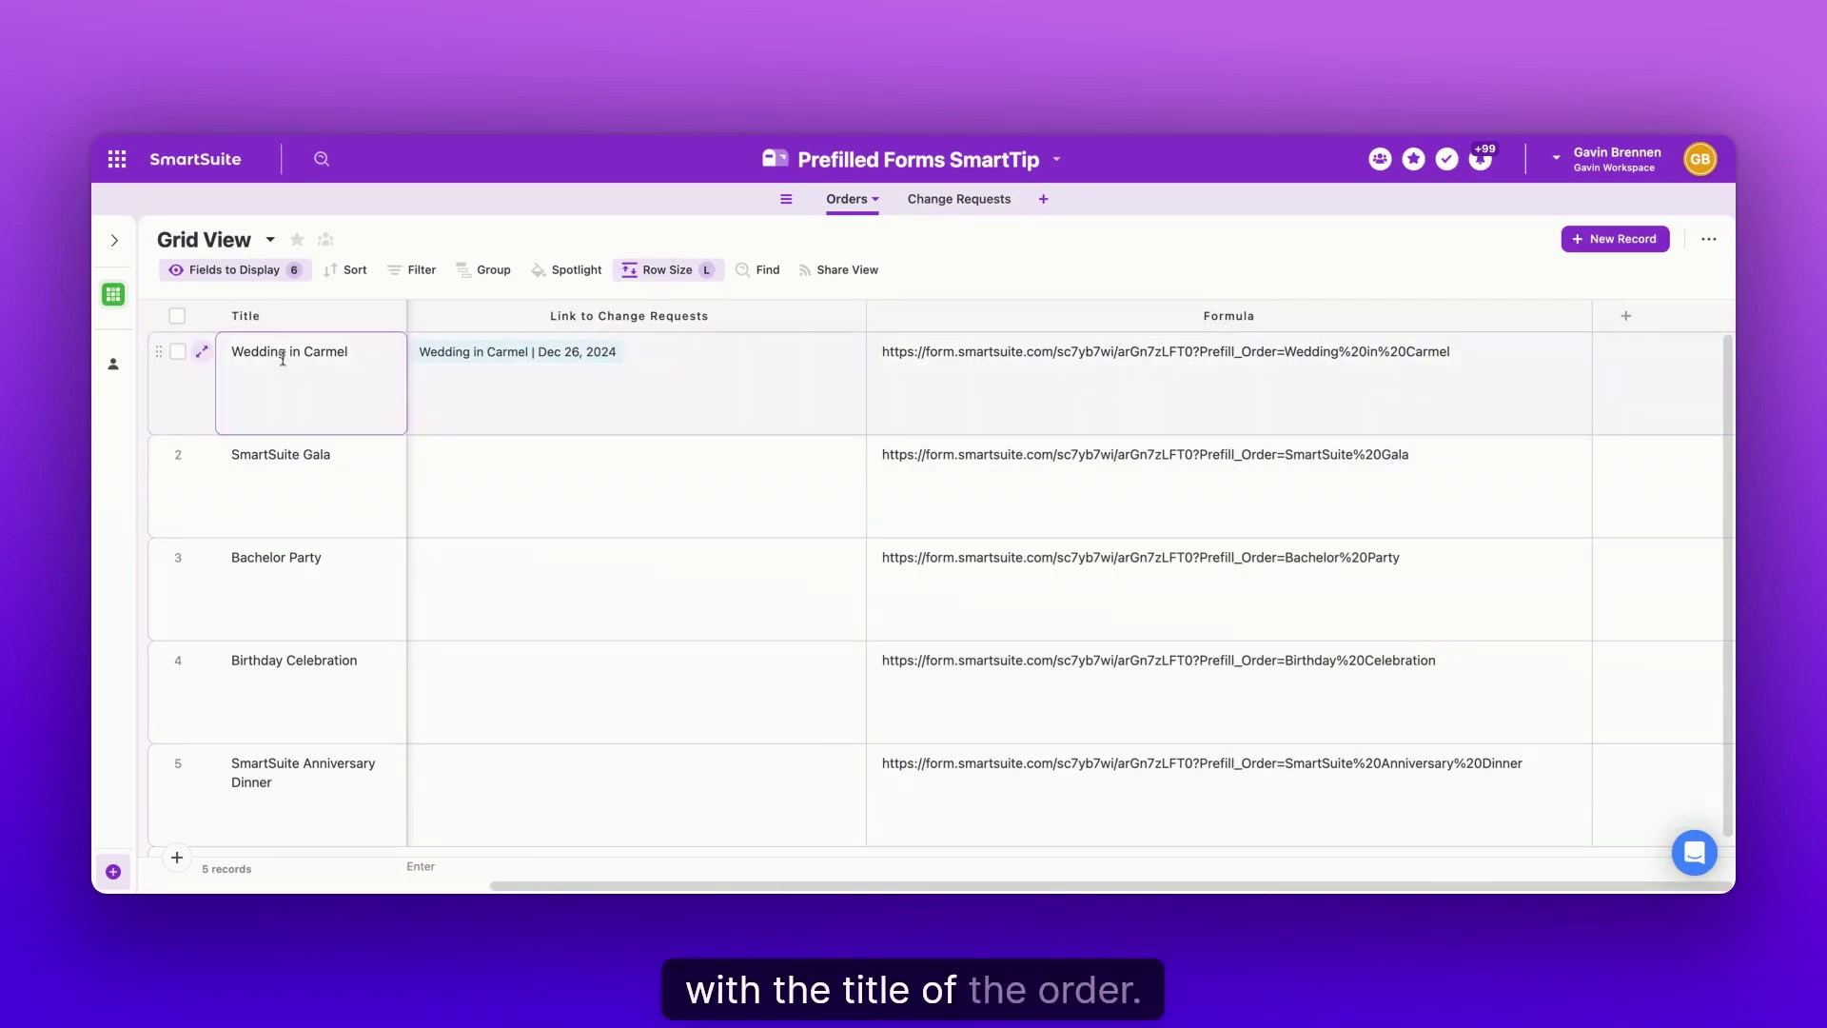
Open the Formula field's settings and paste the [Form URL]?[Prefill_Parameter]=[Value] pattern below the formula.
click(1579, 314)
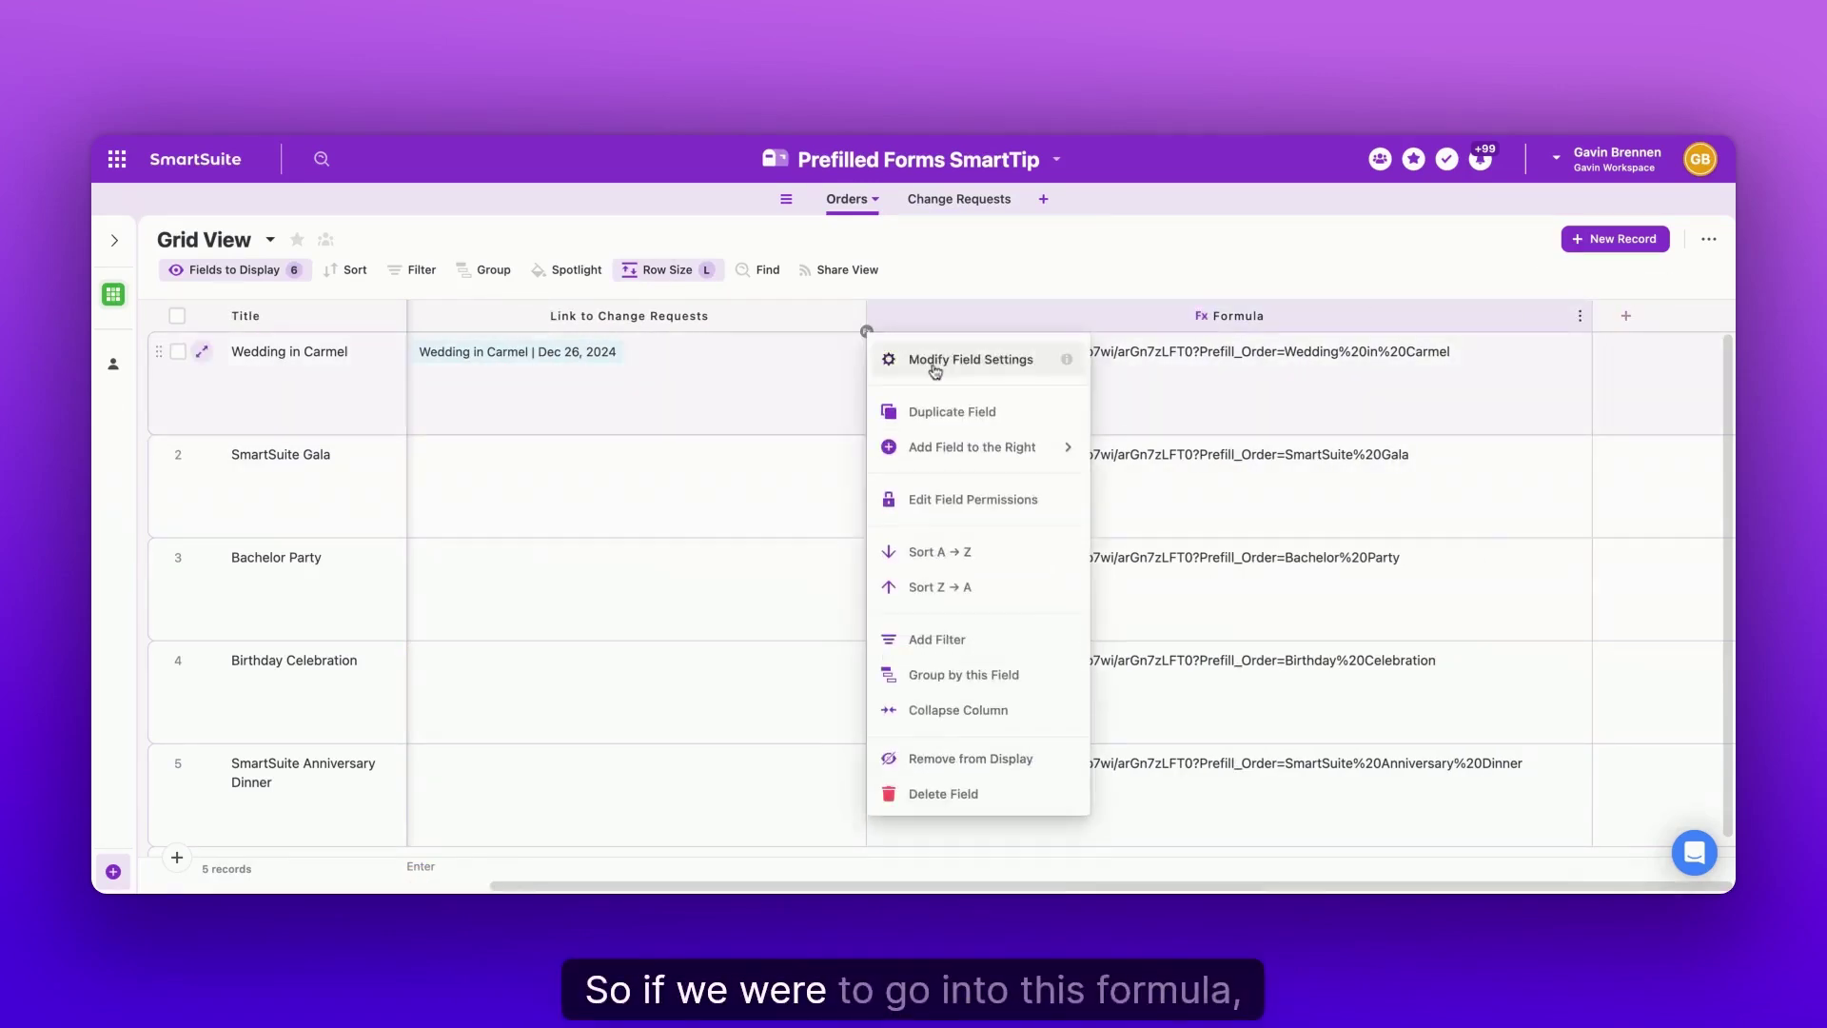
click(935, 369)
click(1243, 260)
key(Return)
key(Return)
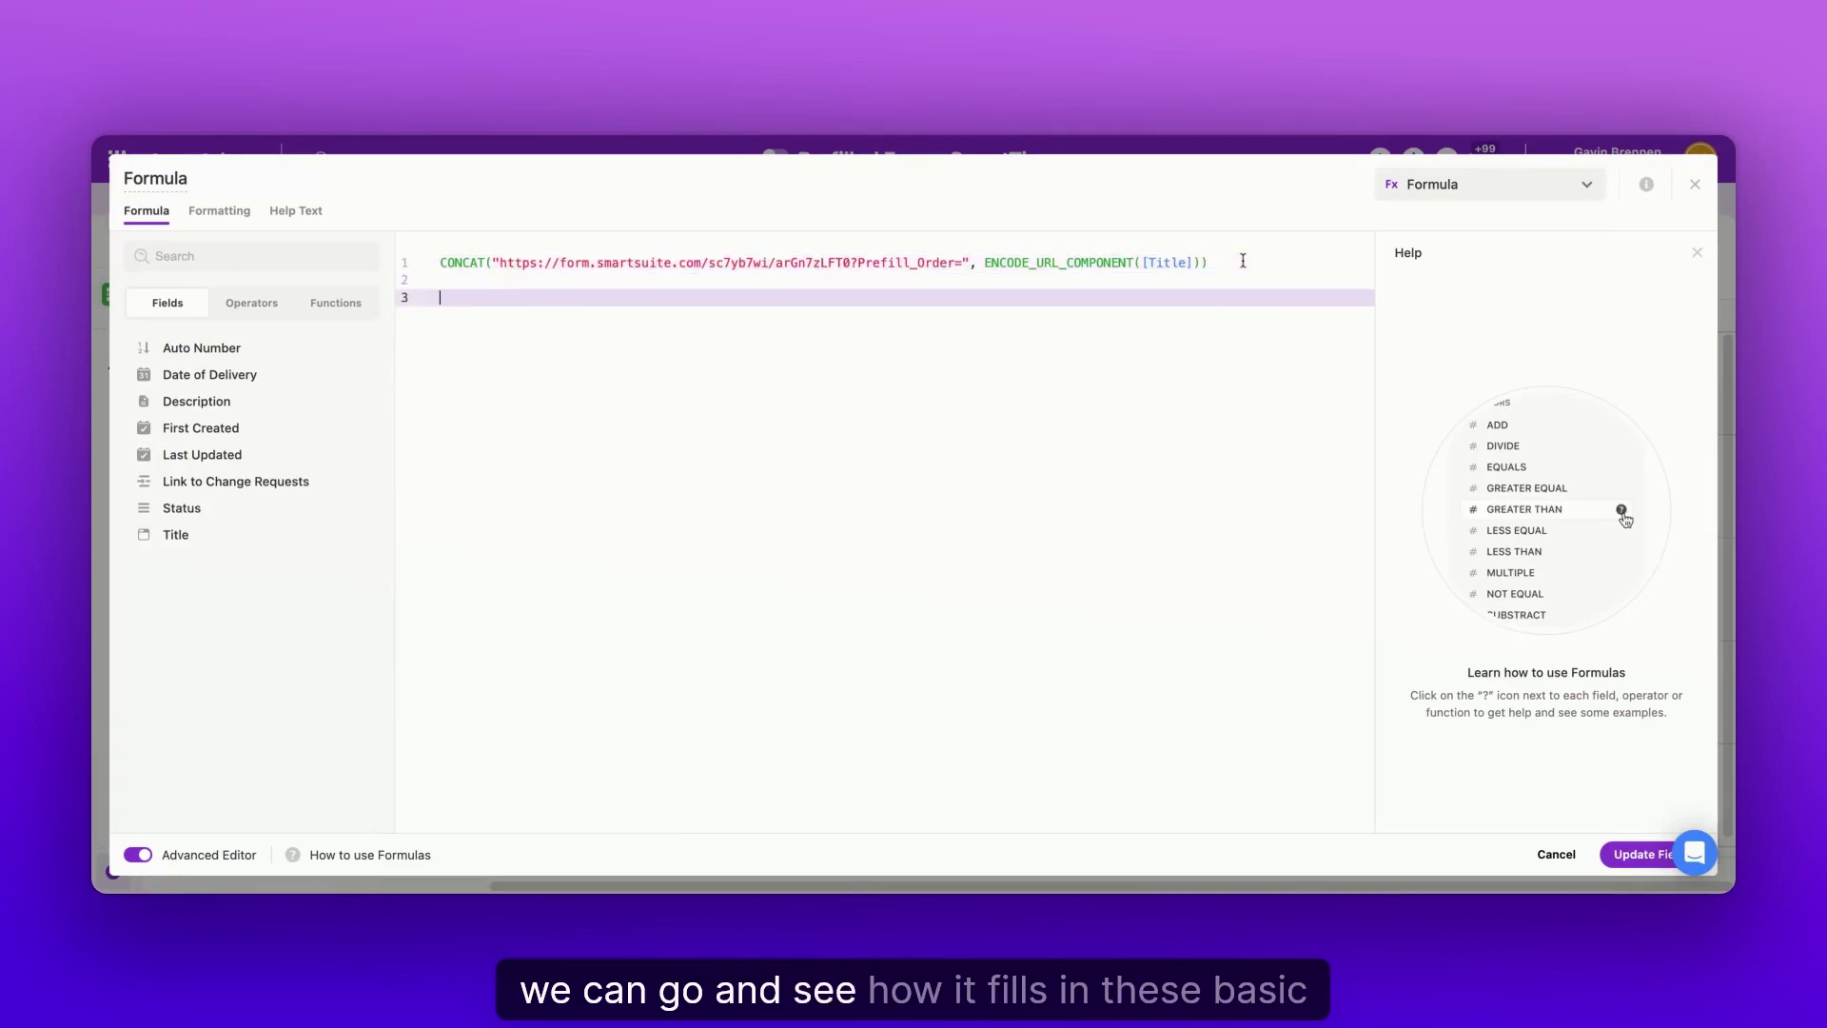
text([Form URL]?[Prefill_Parameter]=[Value])
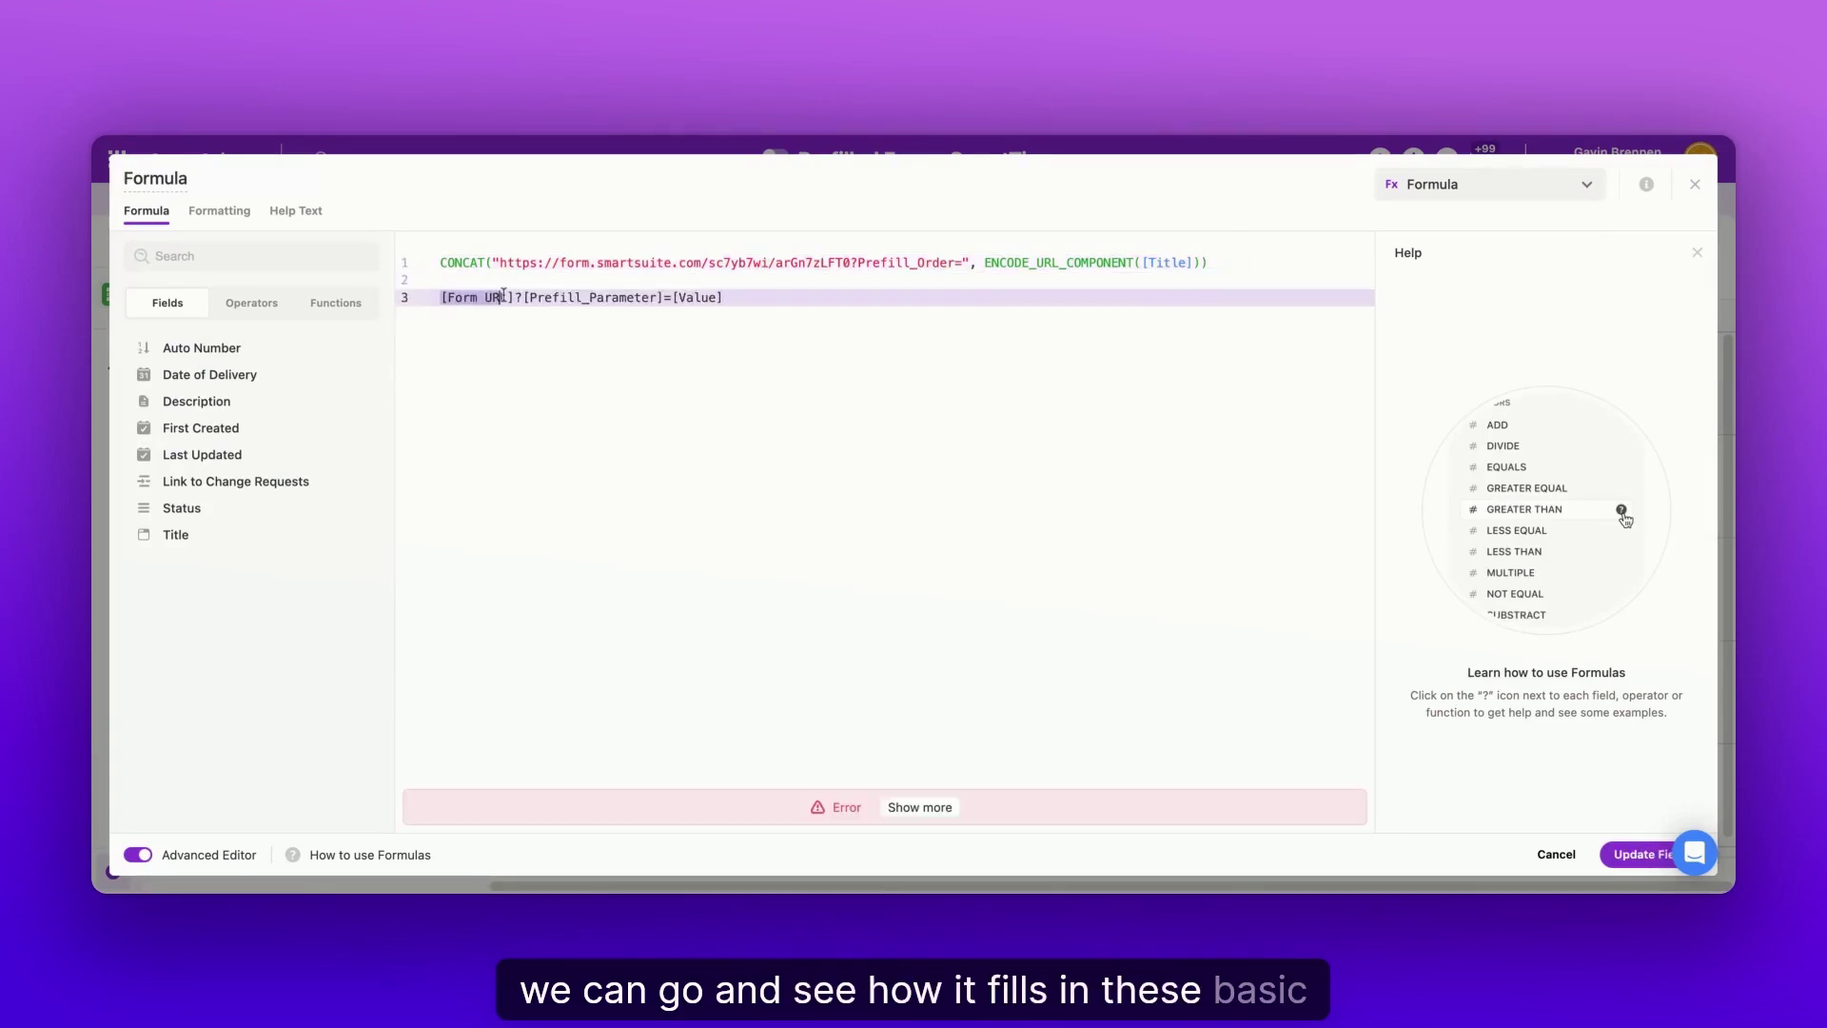
Highlight the formula's form link, ?Prefill_Order parameter, ENCODE_URL_COMPONENT([Title]) and CONCAT parts in turn.
click(551, 281)
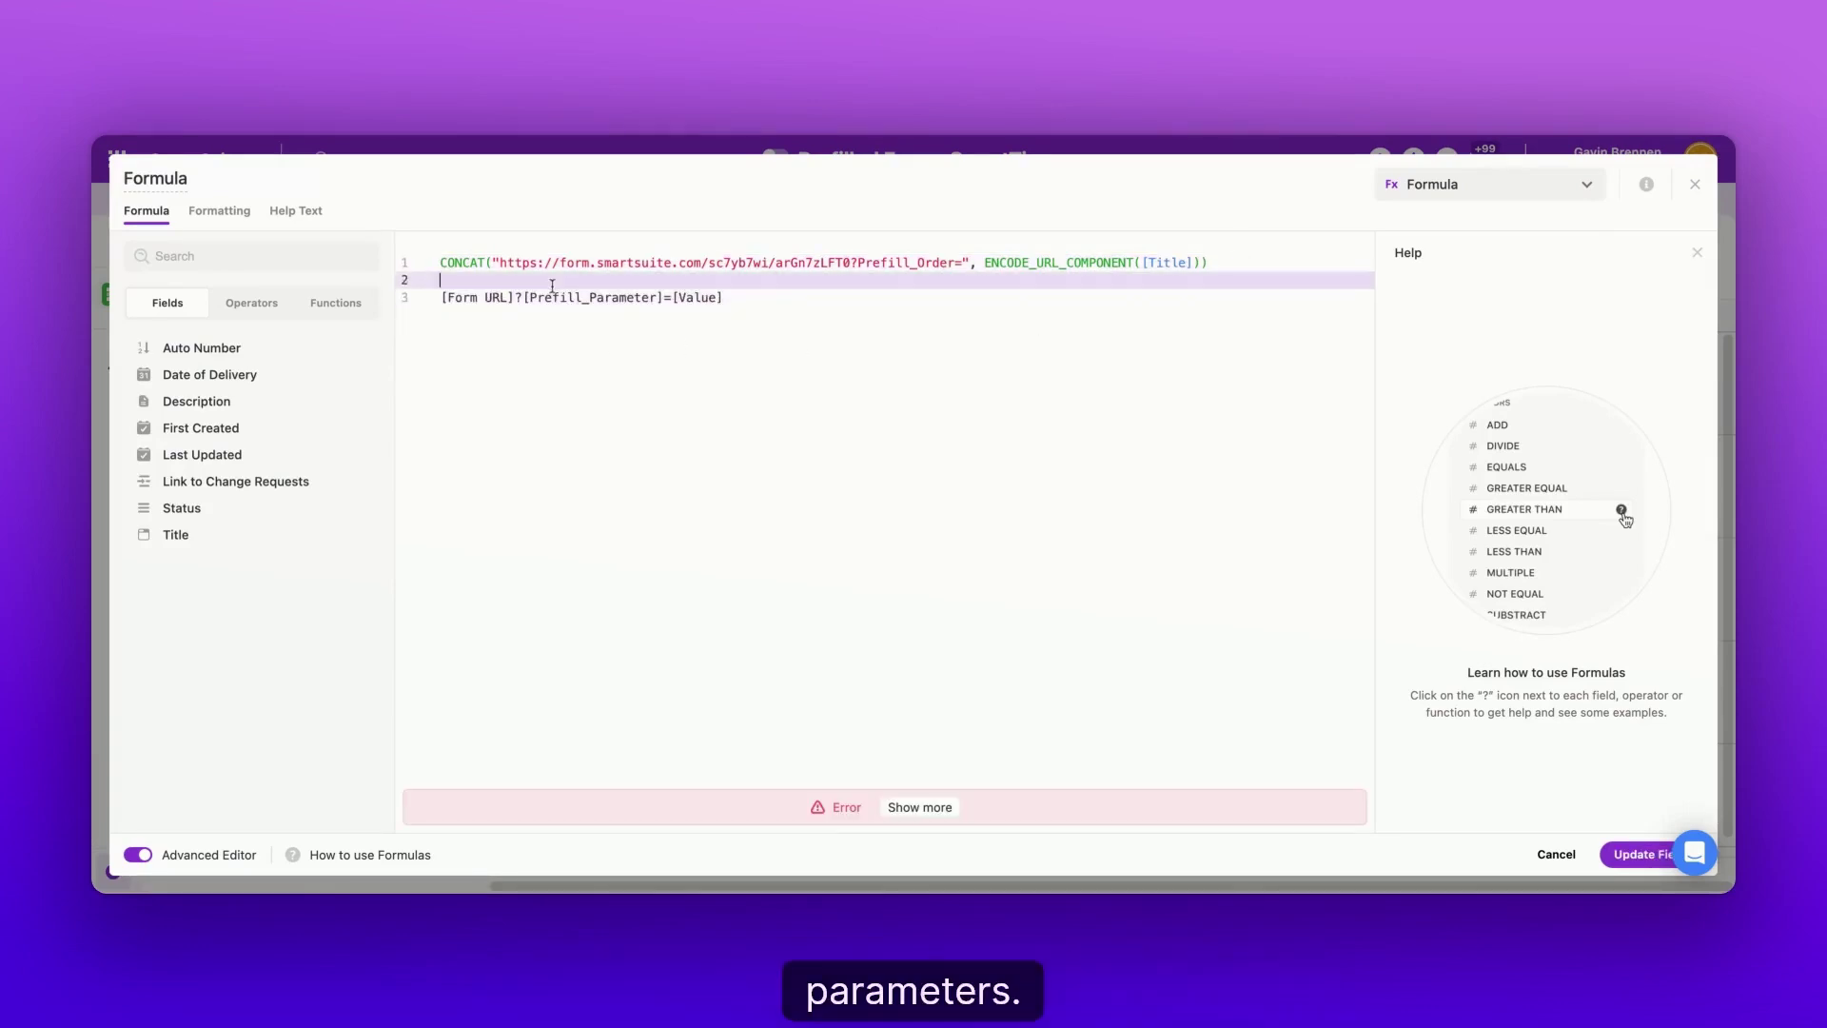
click(503, 264)
shift+click(900, 260)
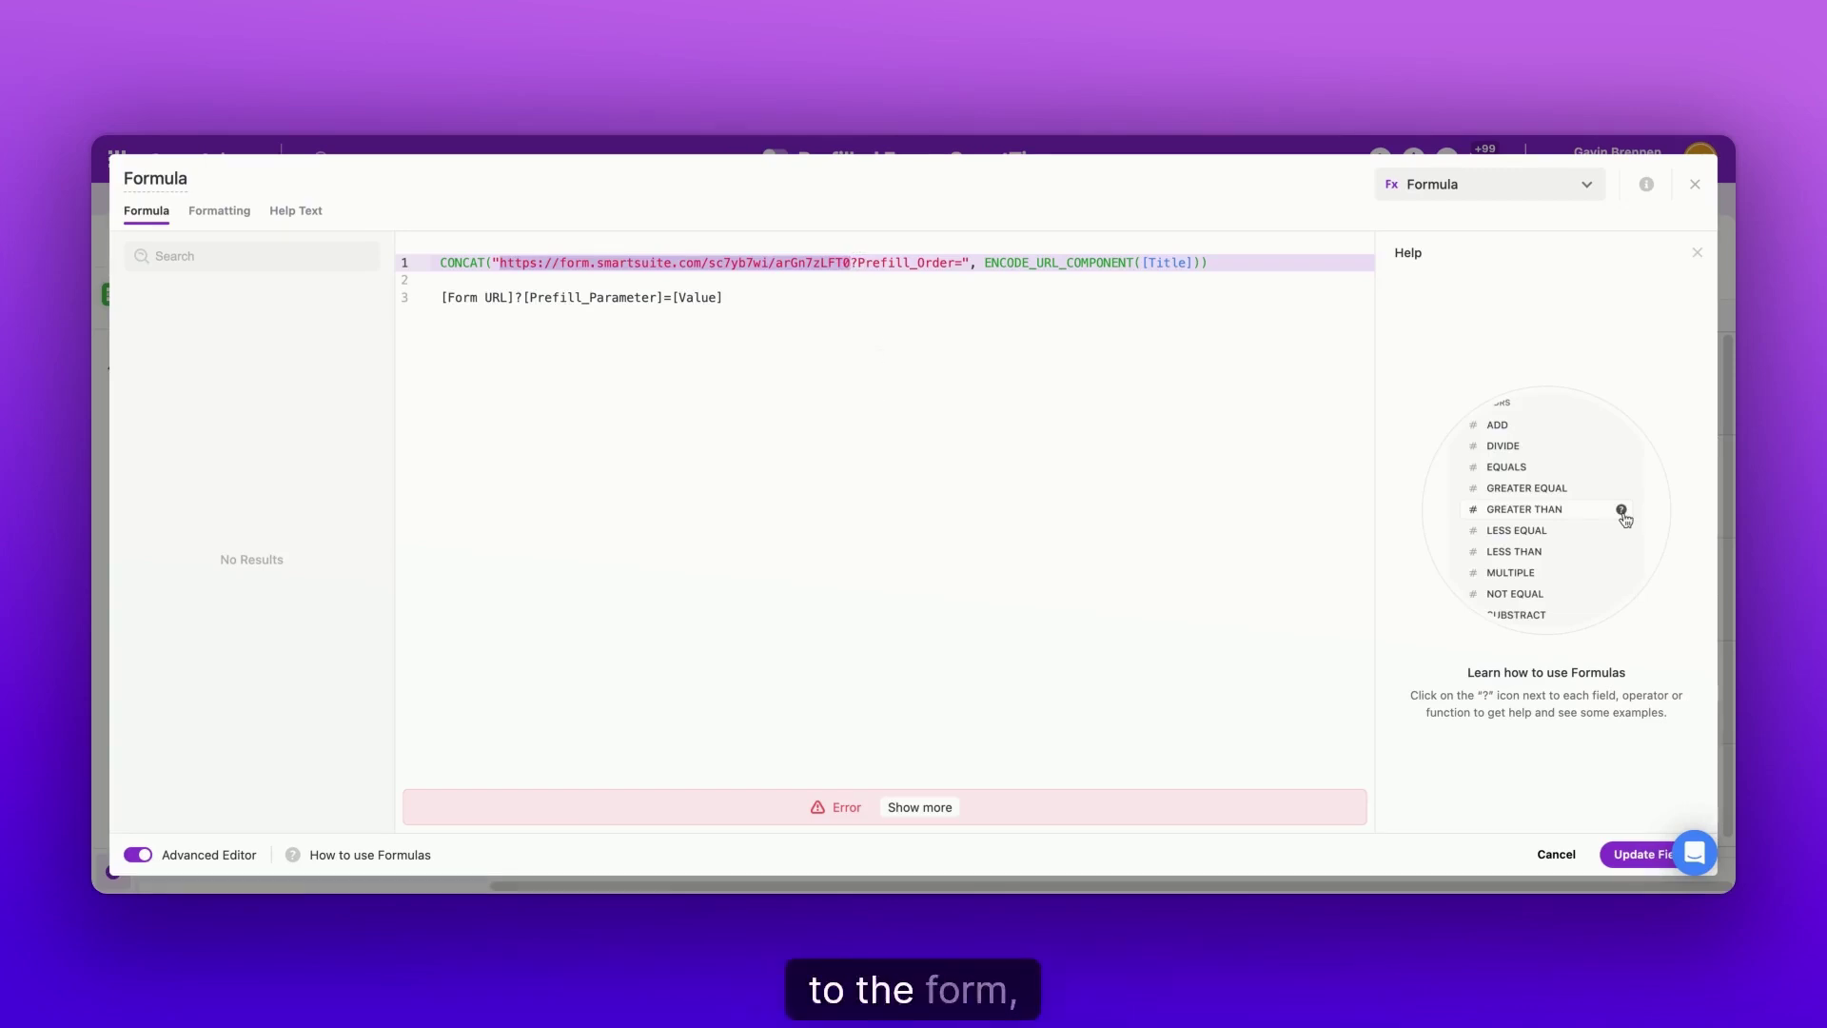
click(858, 265)
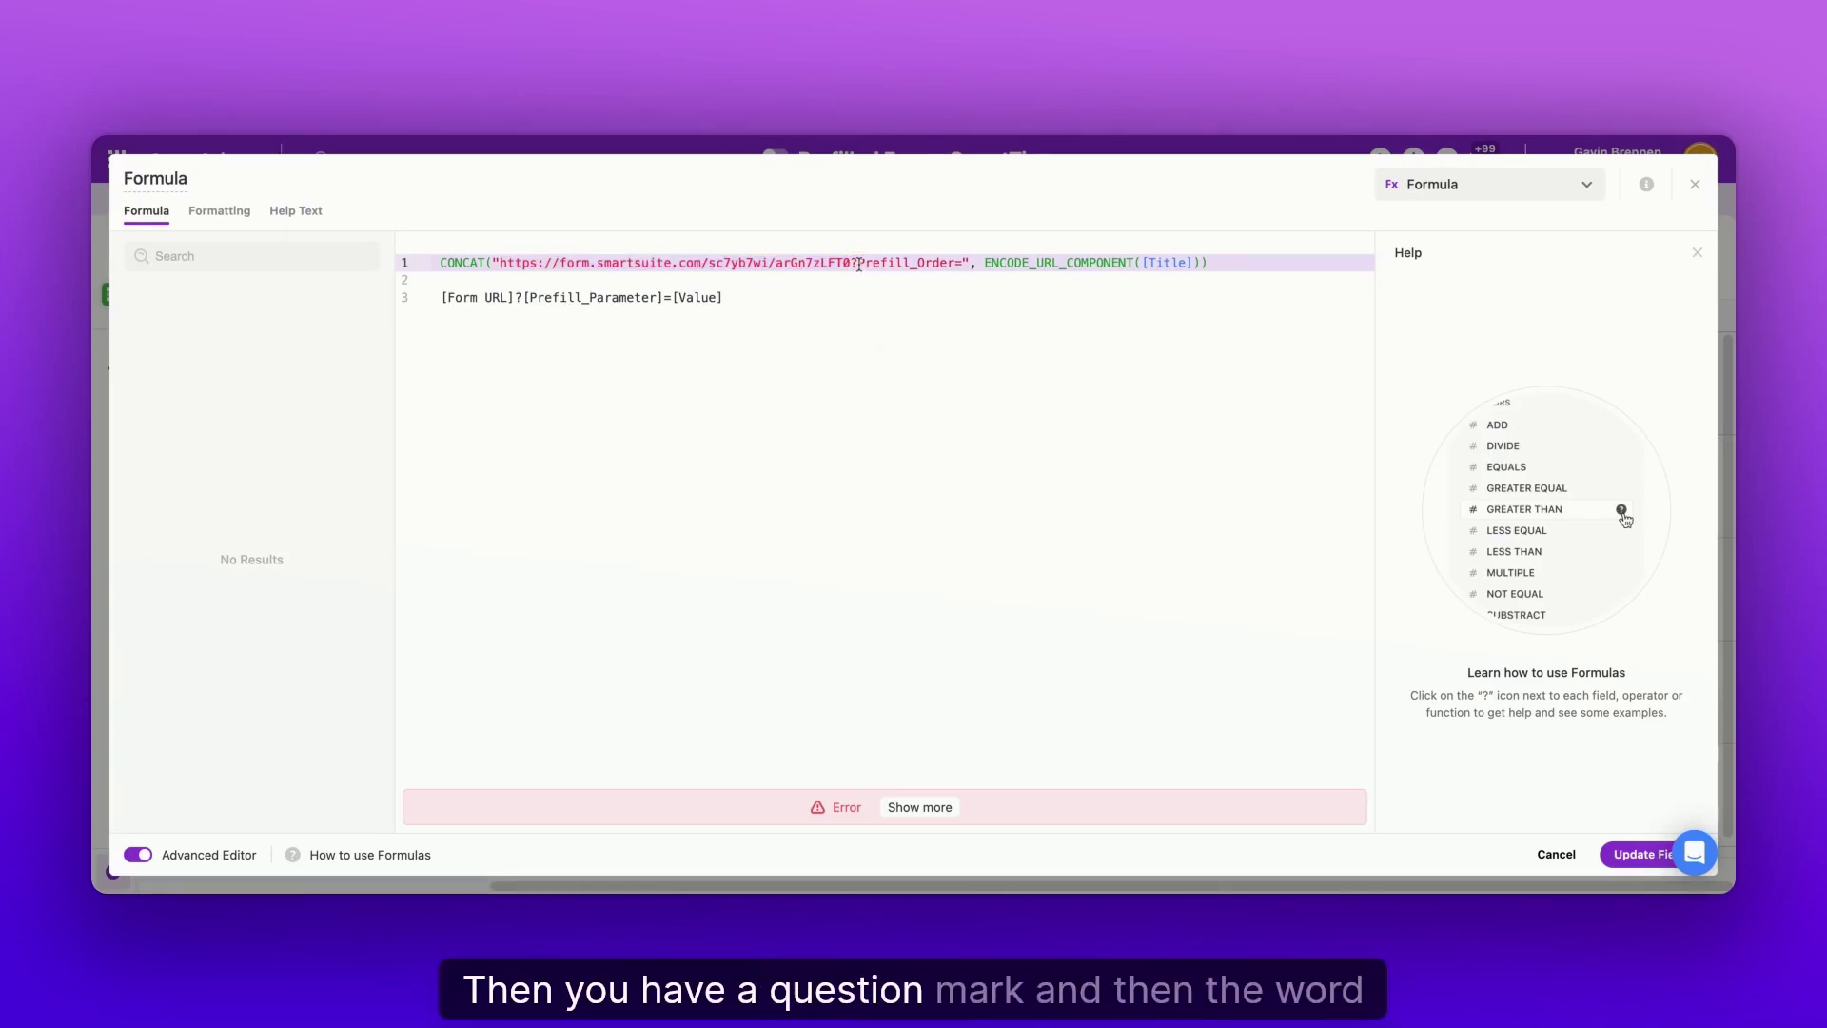
drag(876, 264, 917, 265)
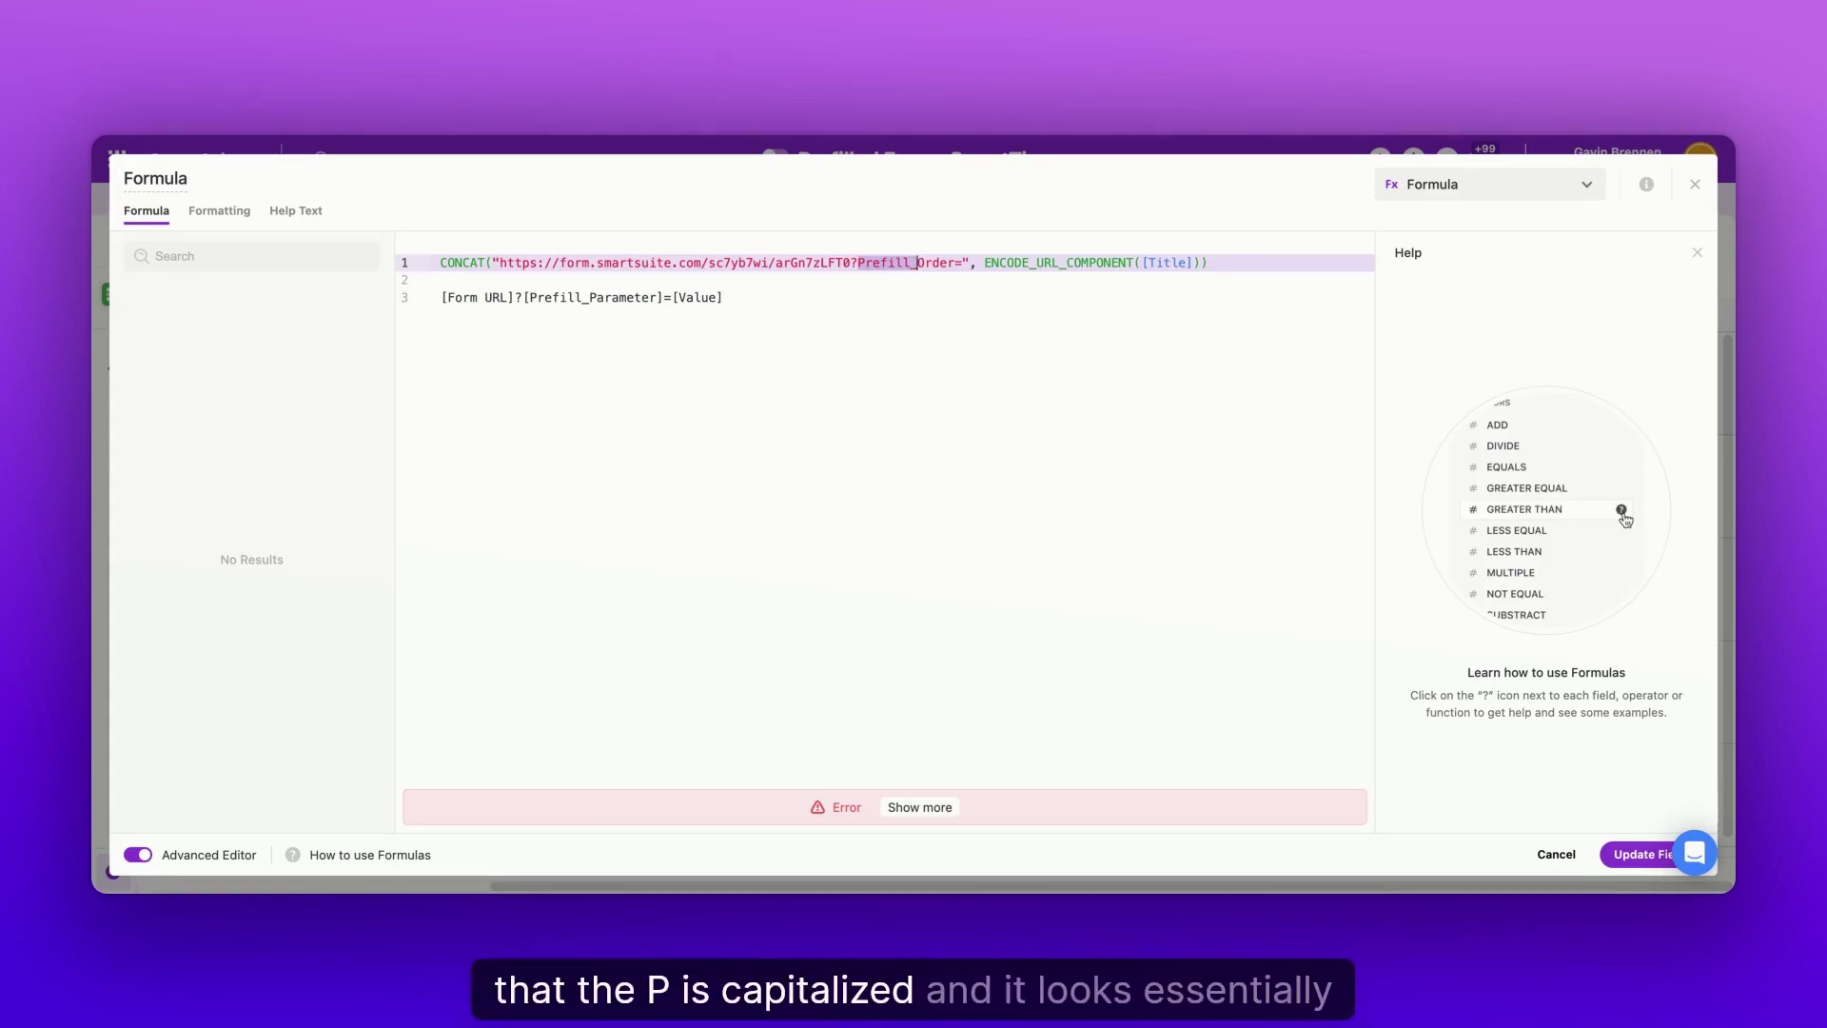
drag(850, 262, 915, 266)
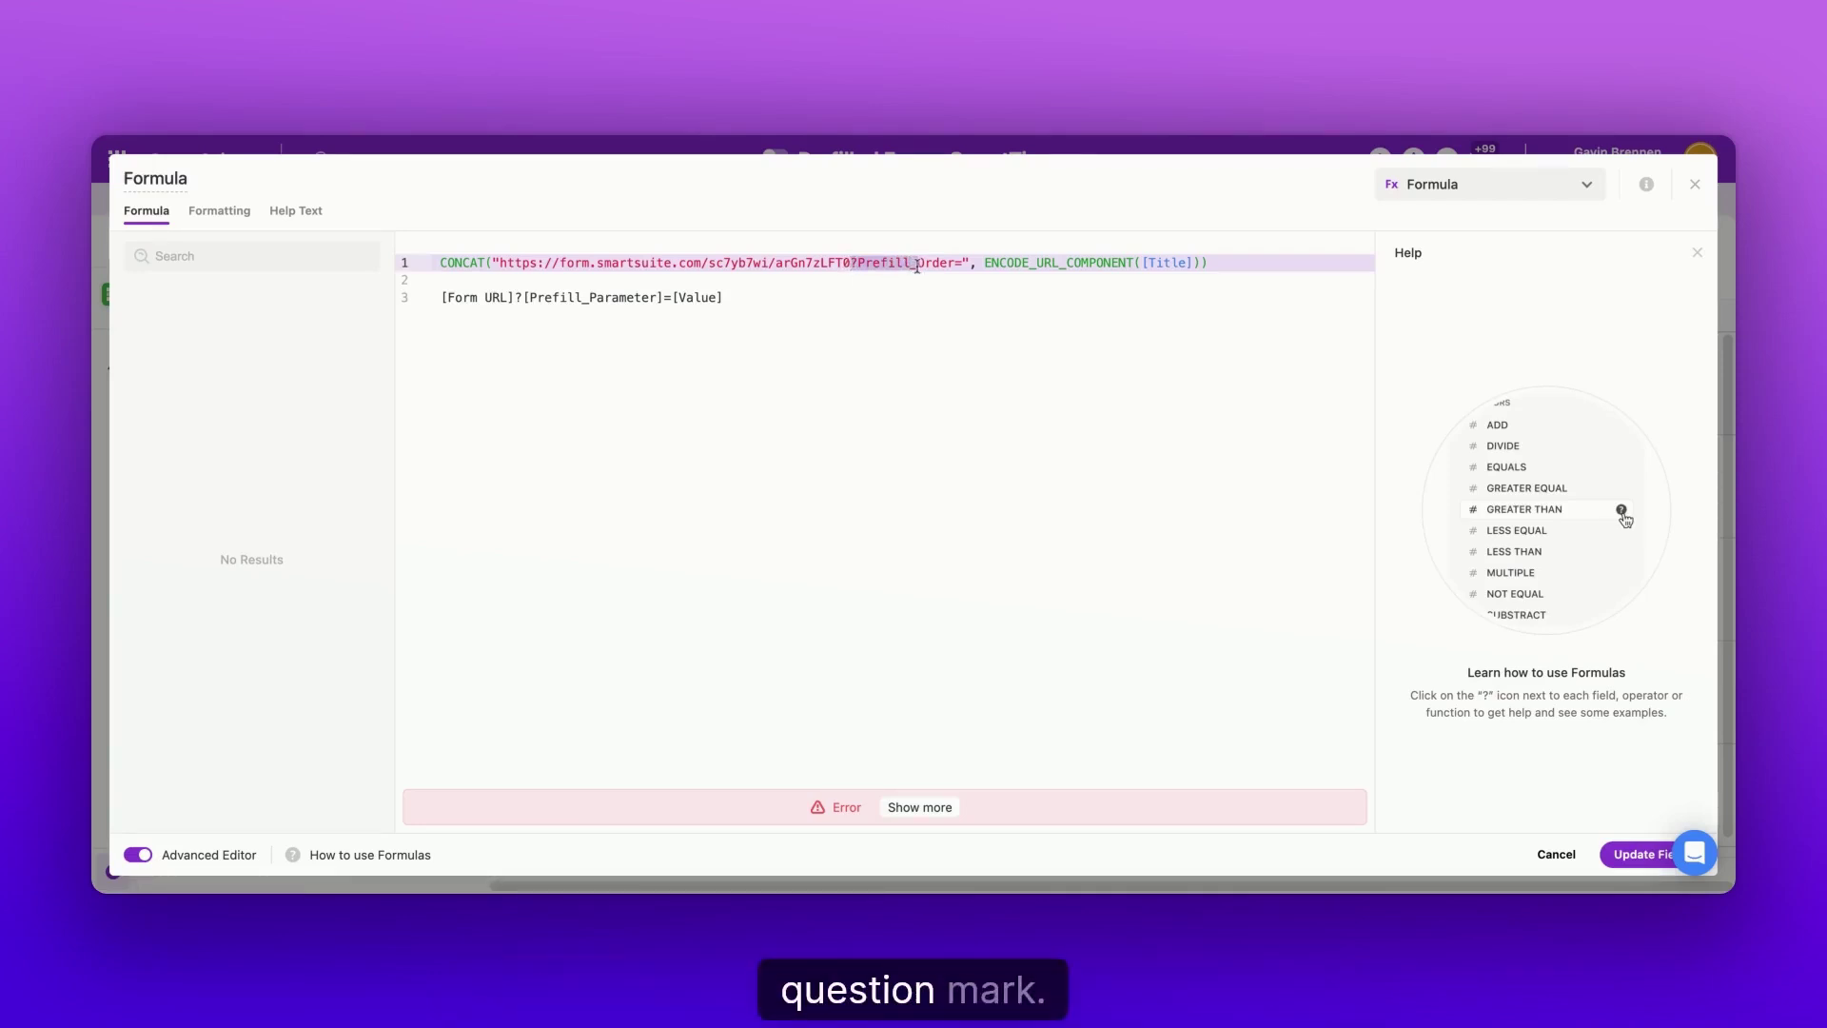
drag(917, 264, 946, 267)
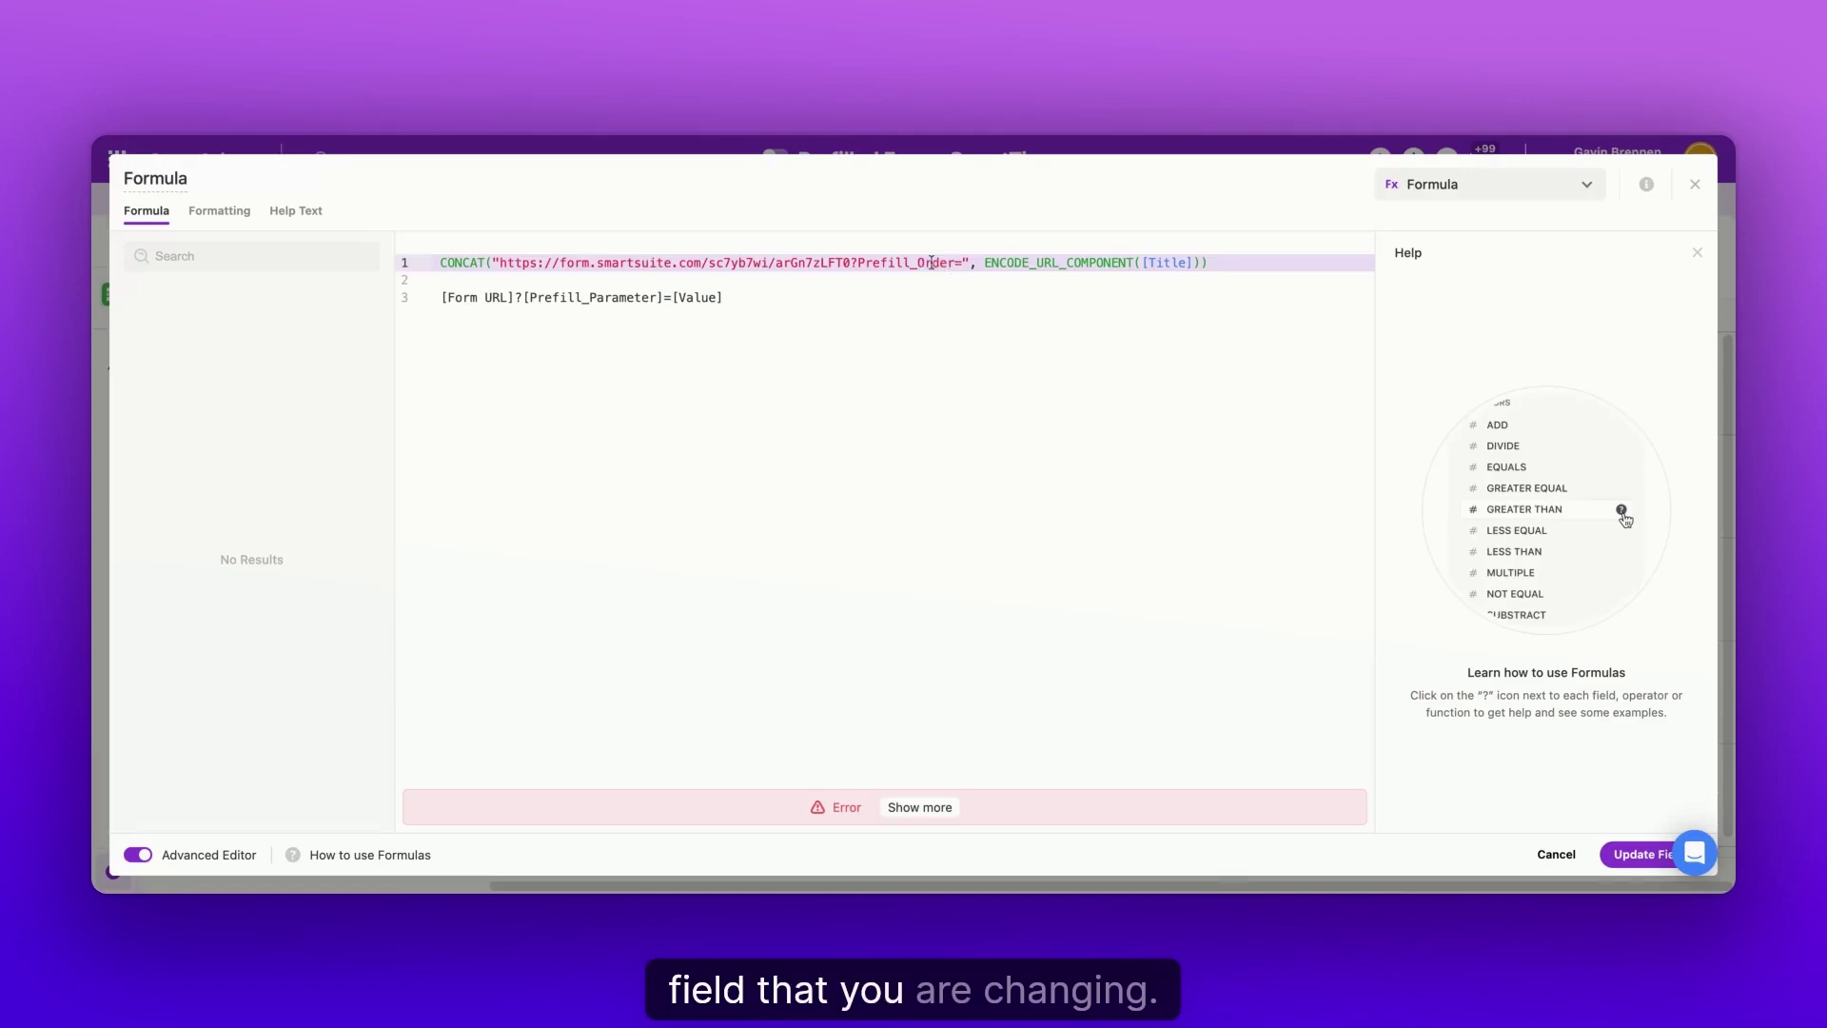
click(937, 266)
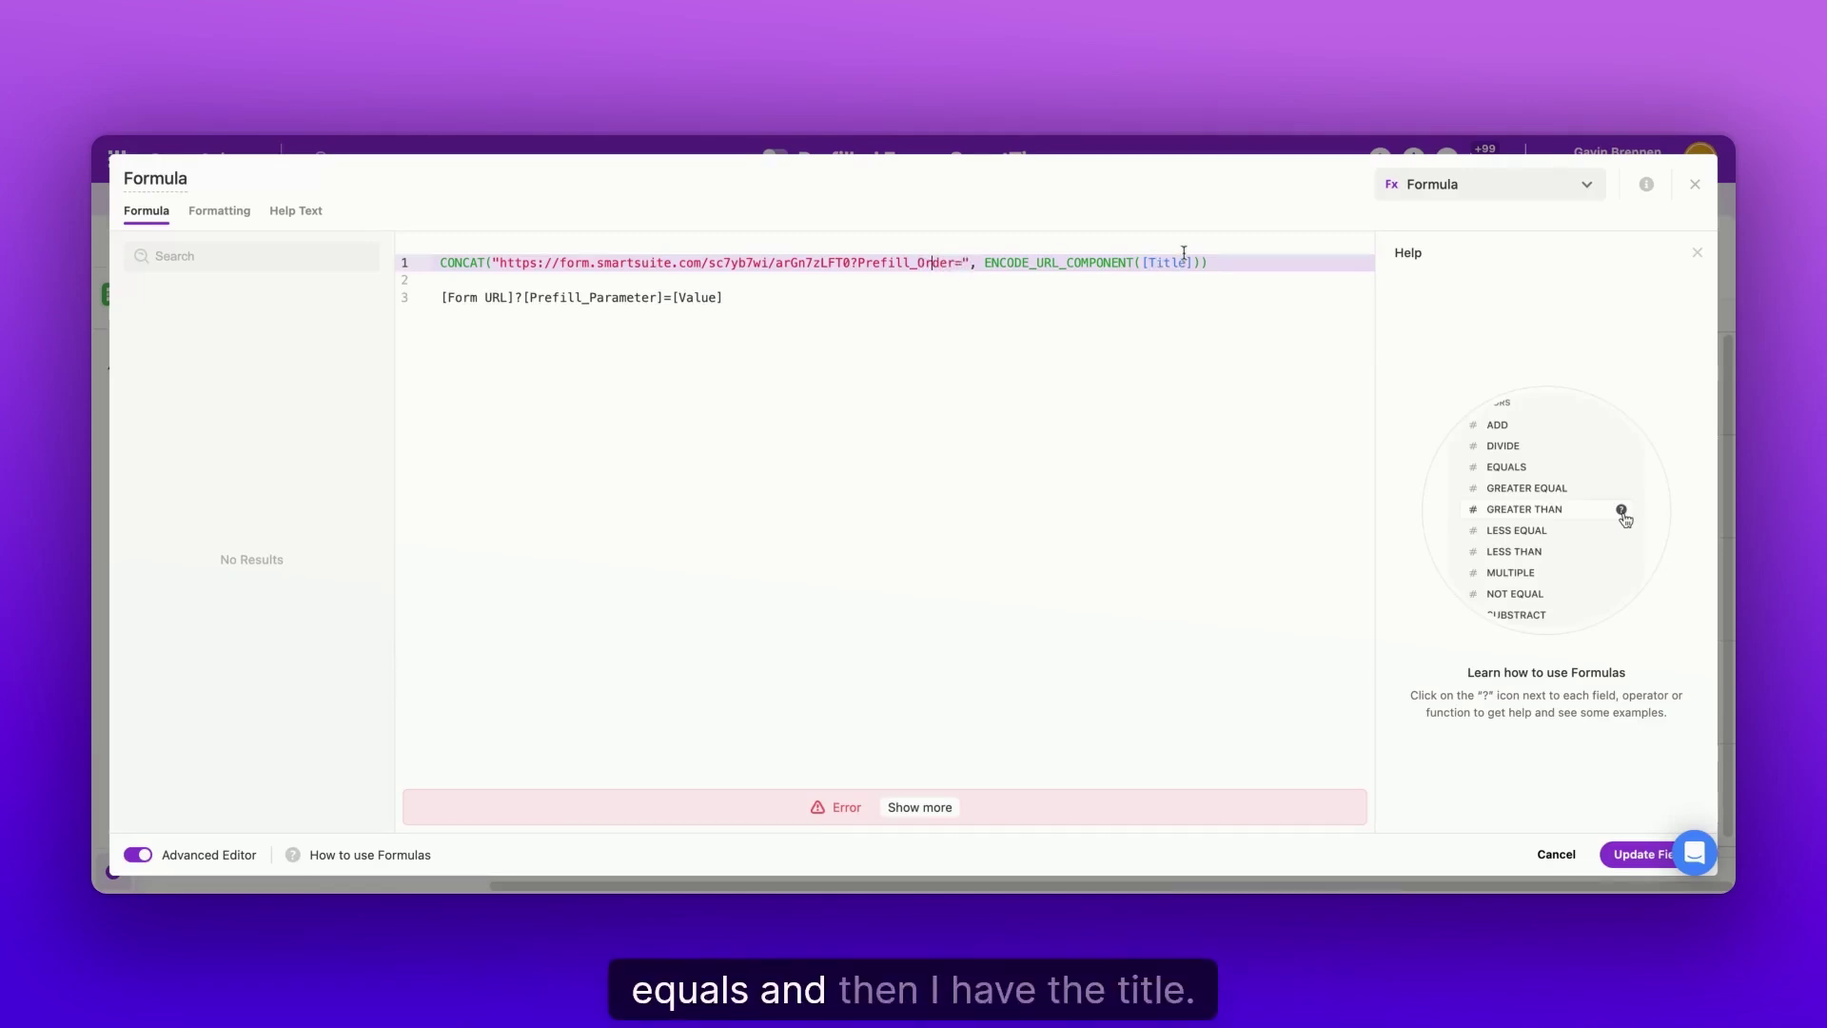
click(1154, 263)
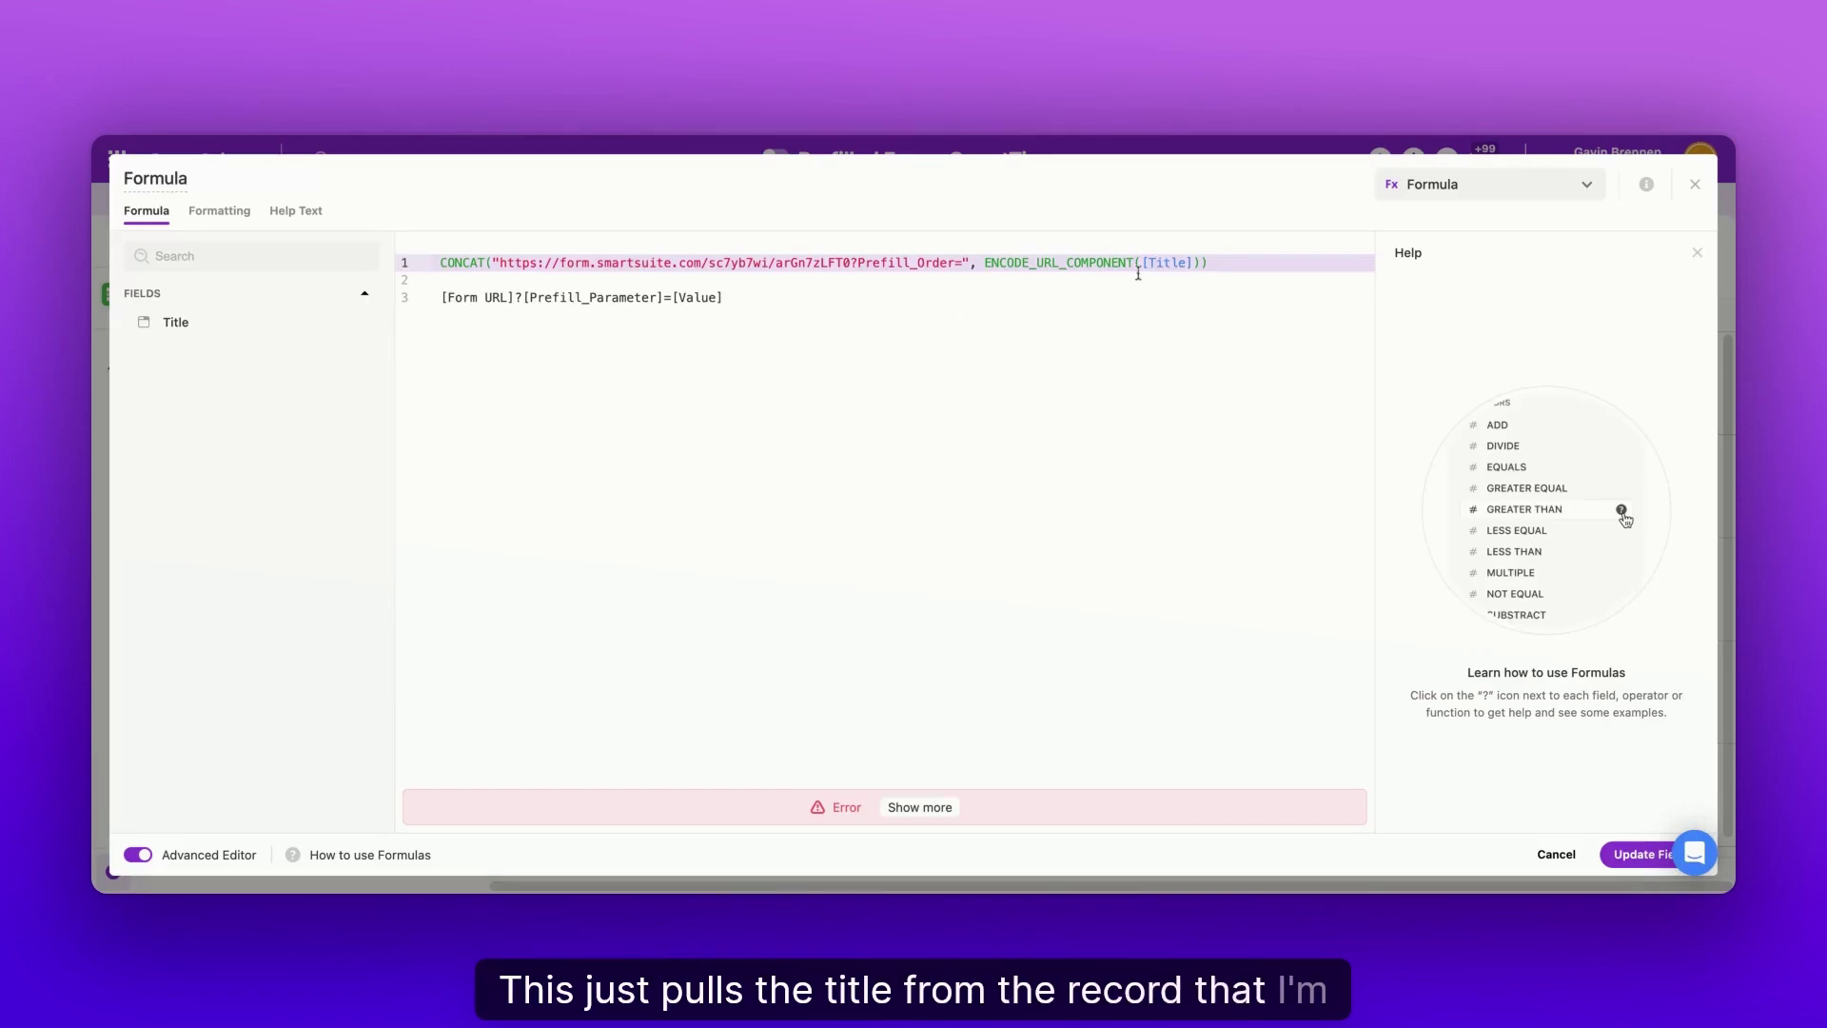
drag(983, 262, 1135, 263)
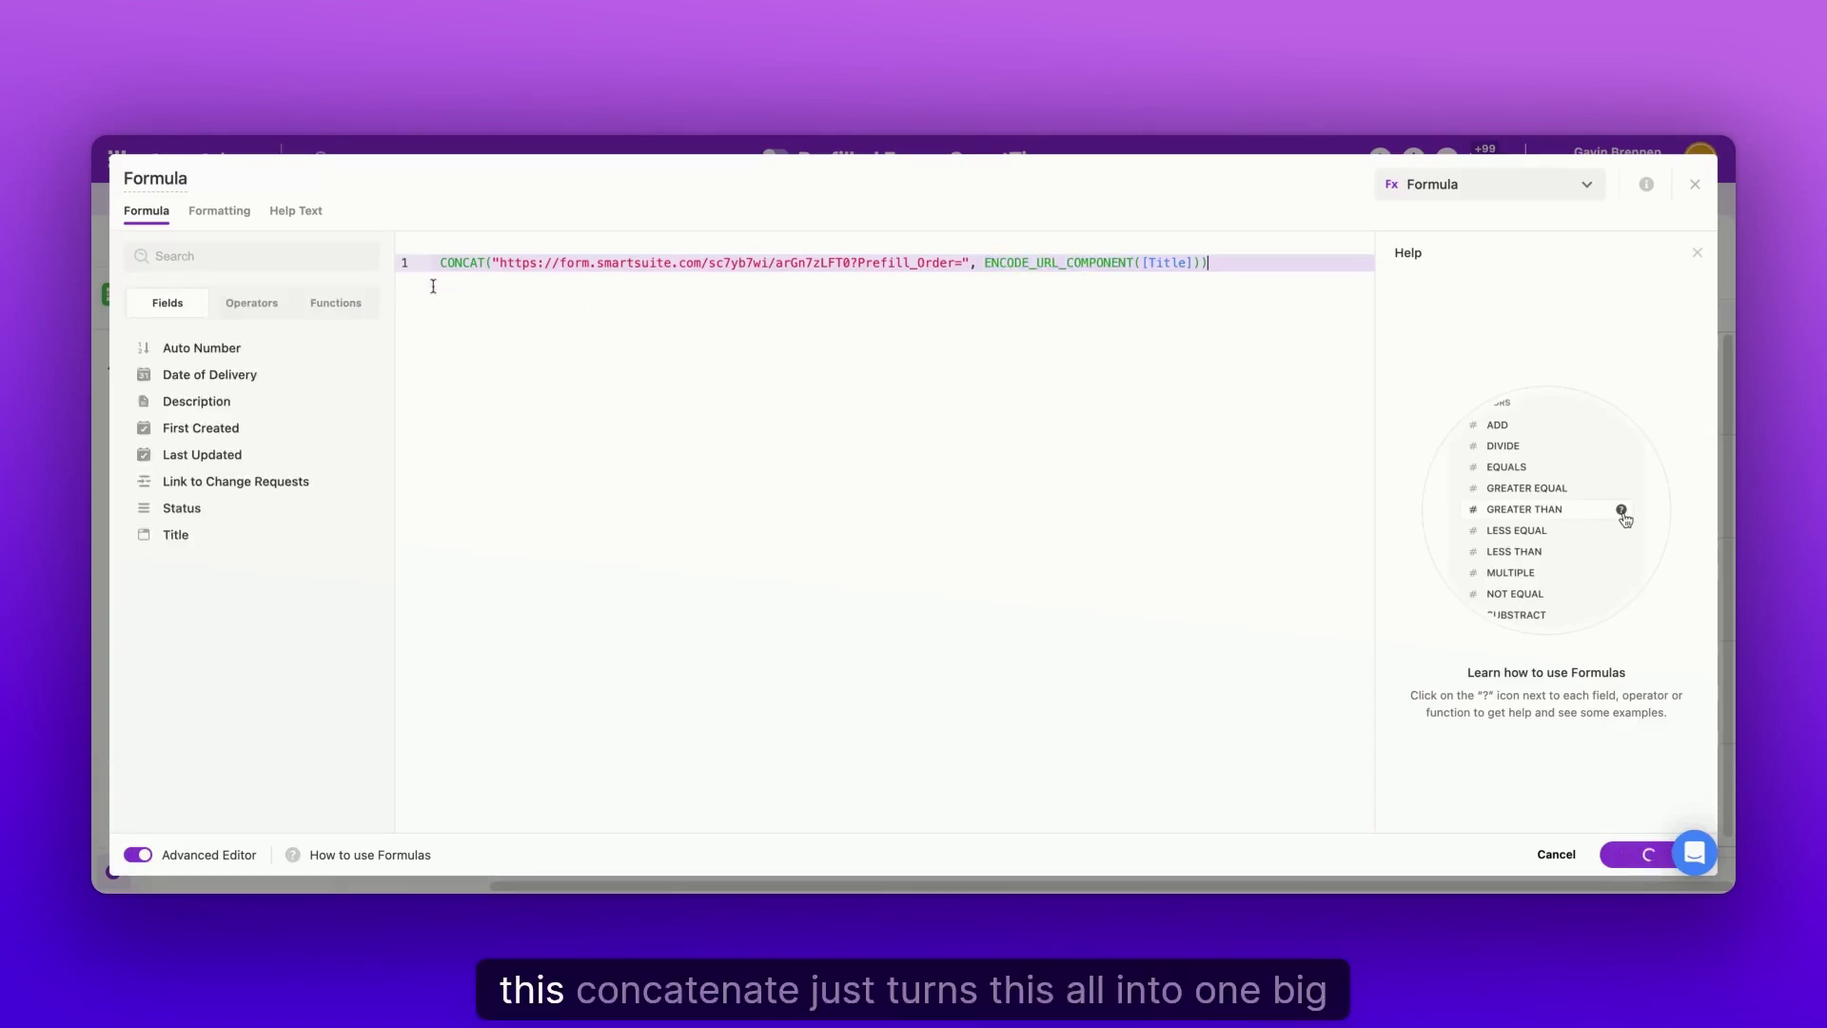
click(524, 262)
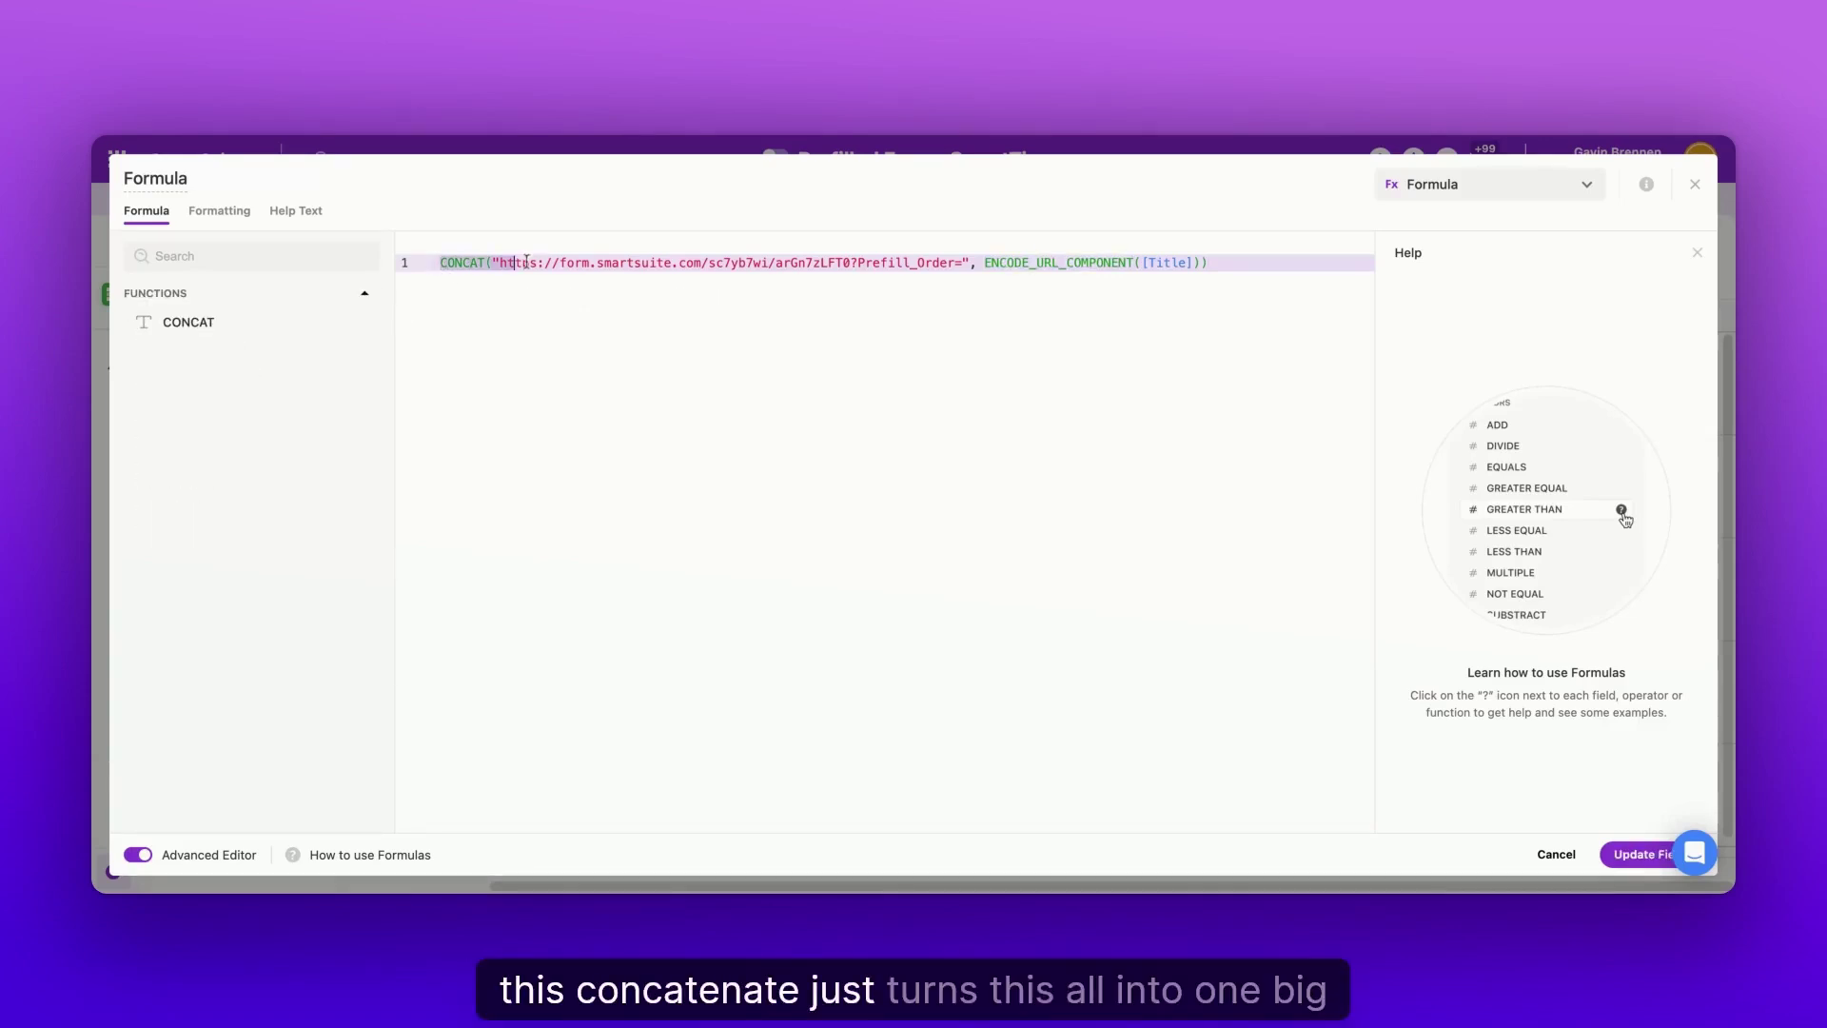
Exit the formula editor without saving and copy Wedding in Carmel's prefill URL.
click(1557, 855)
click(857, 595)
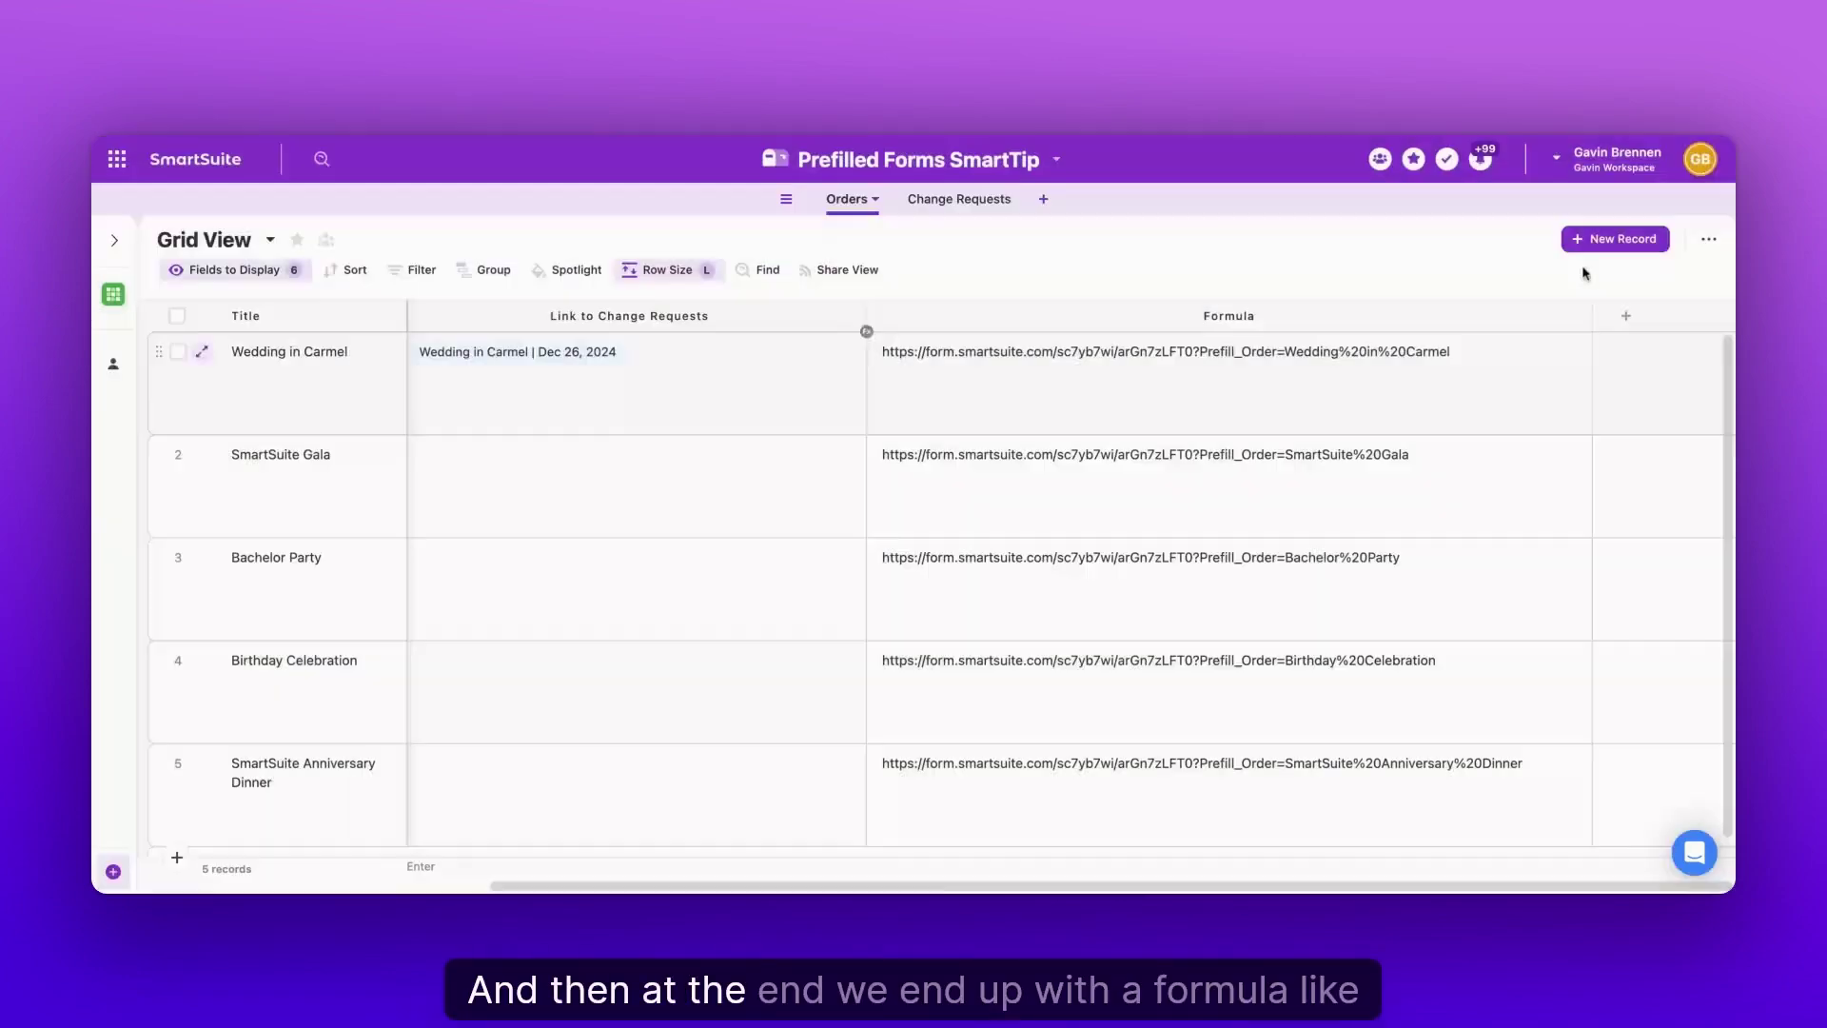
click(1560, 404)
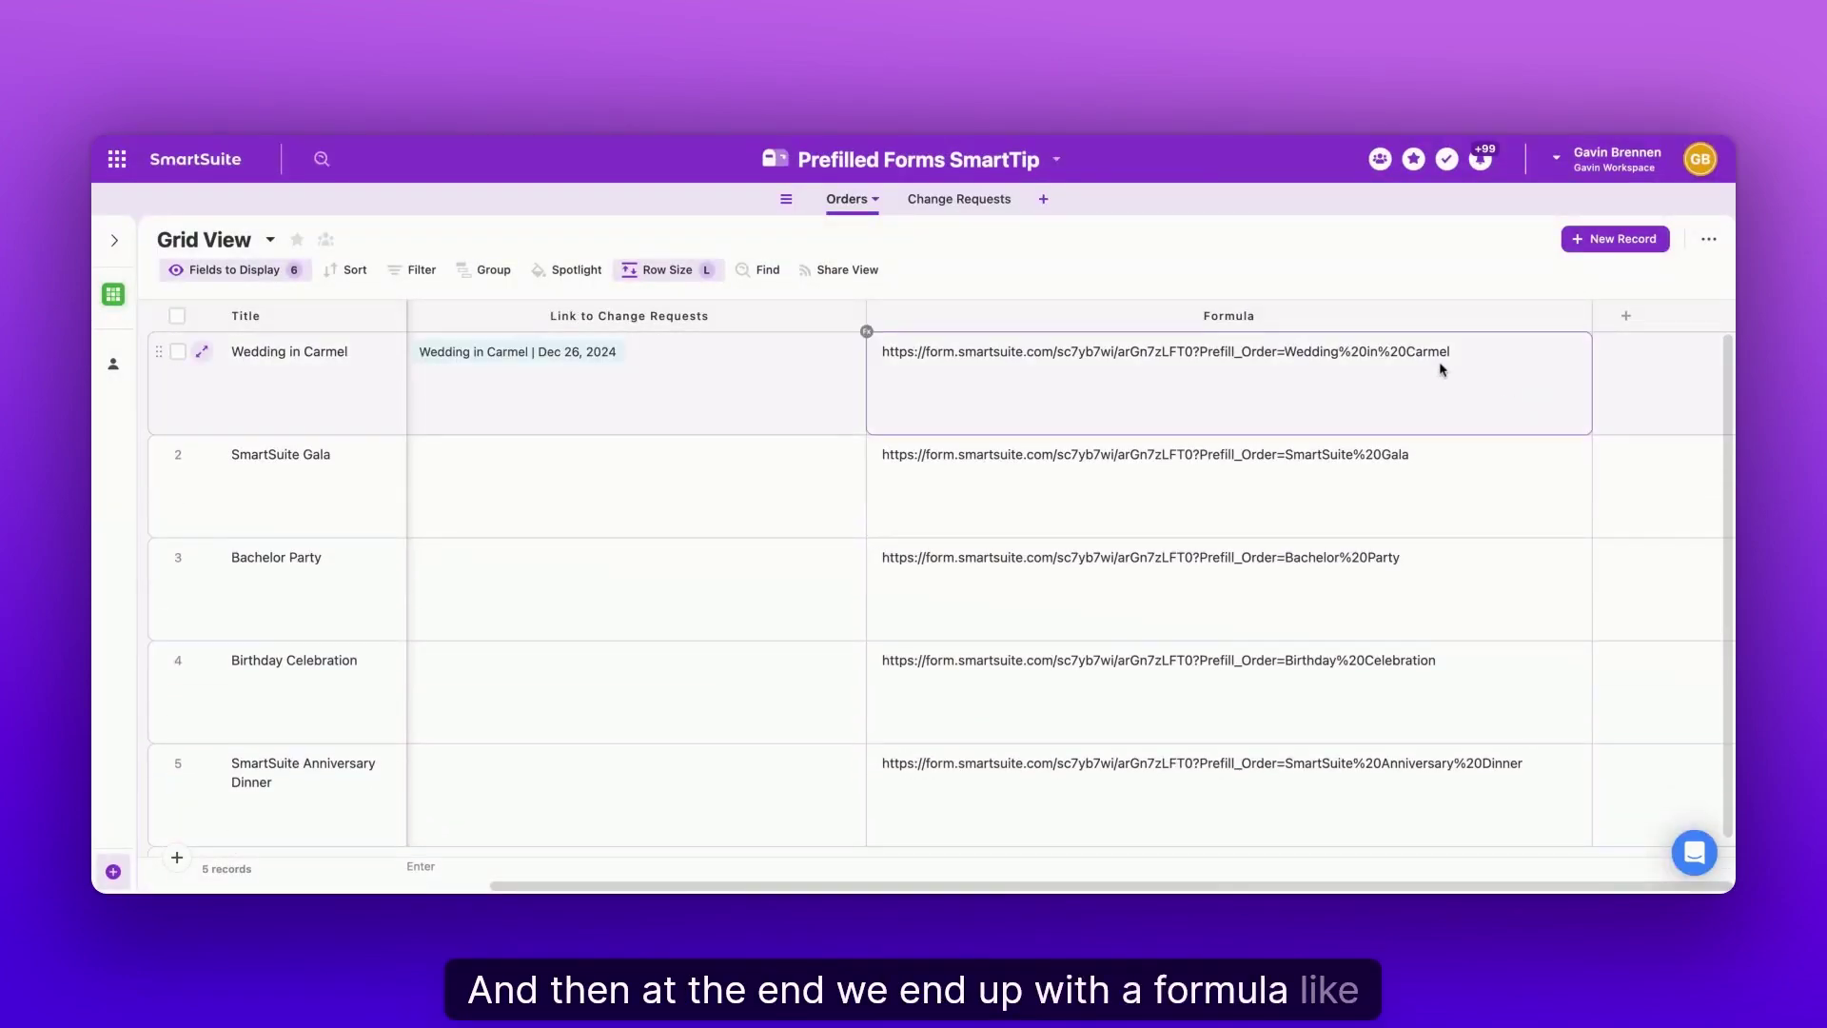
key(ctrl+c)
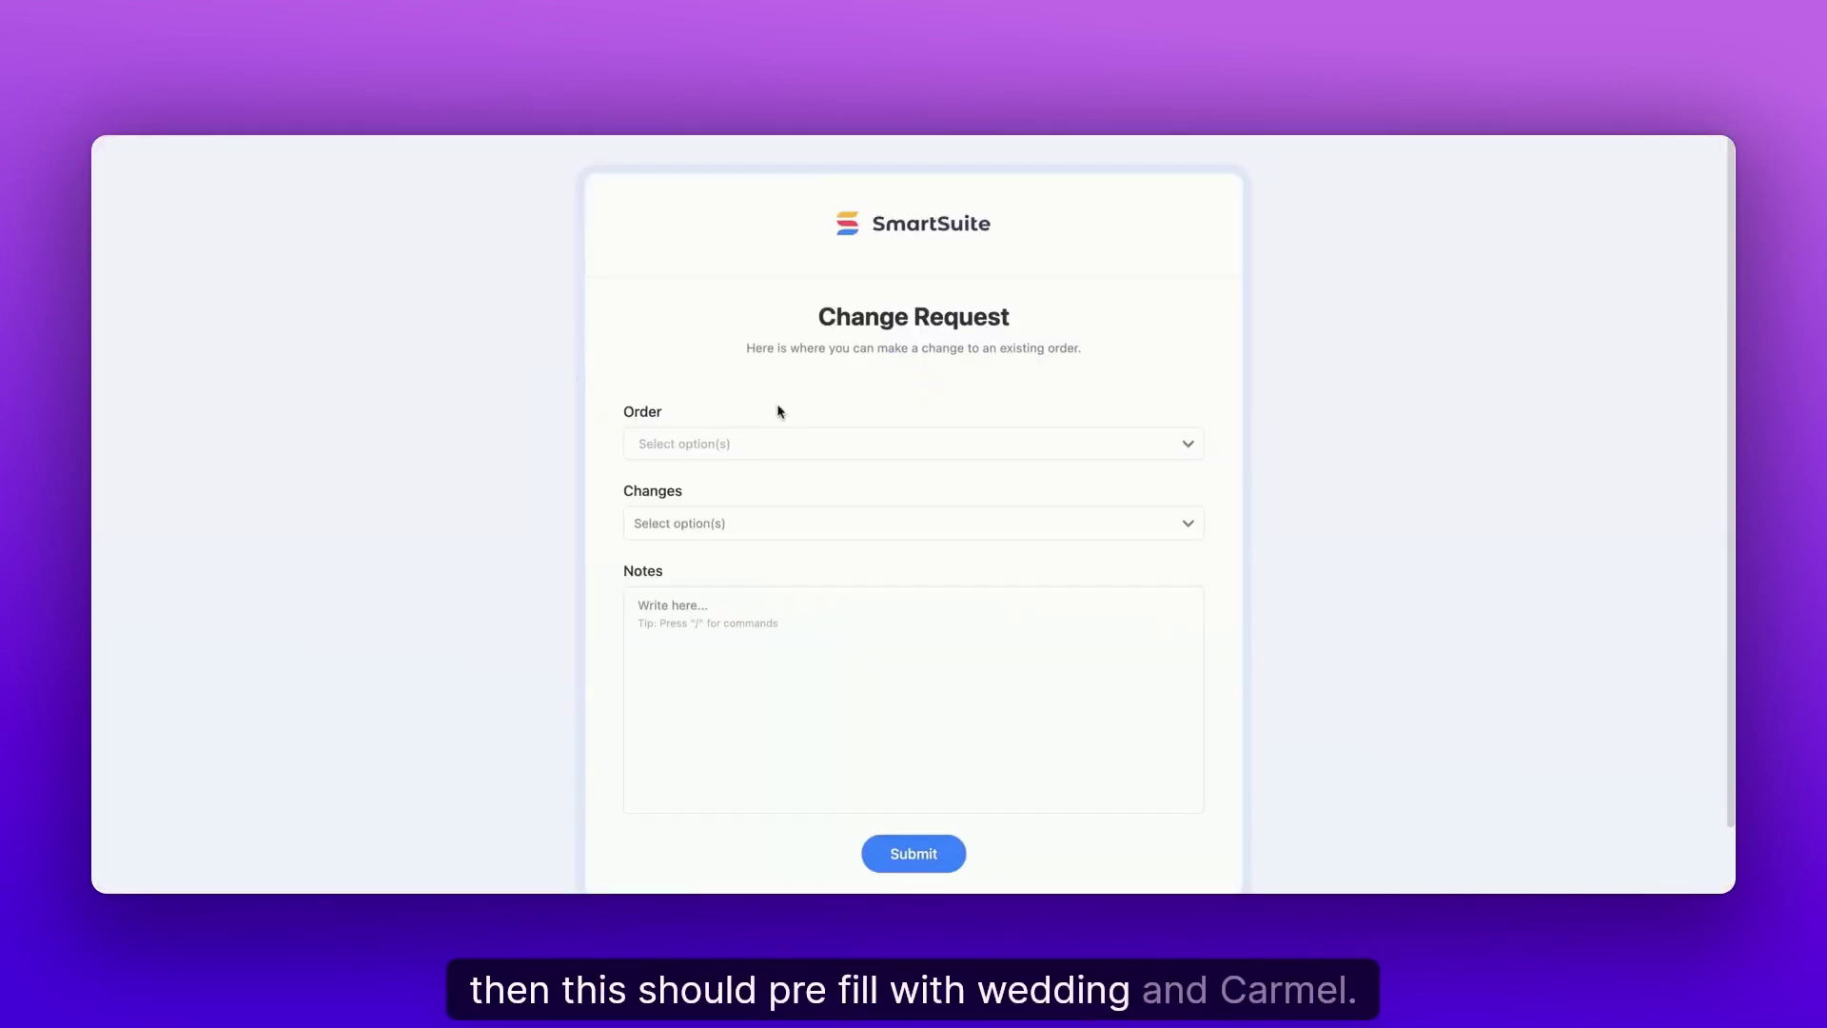
On the prefilled form, tick Time and Location, add the note 'Make changes', and submit.
click(743, 525)
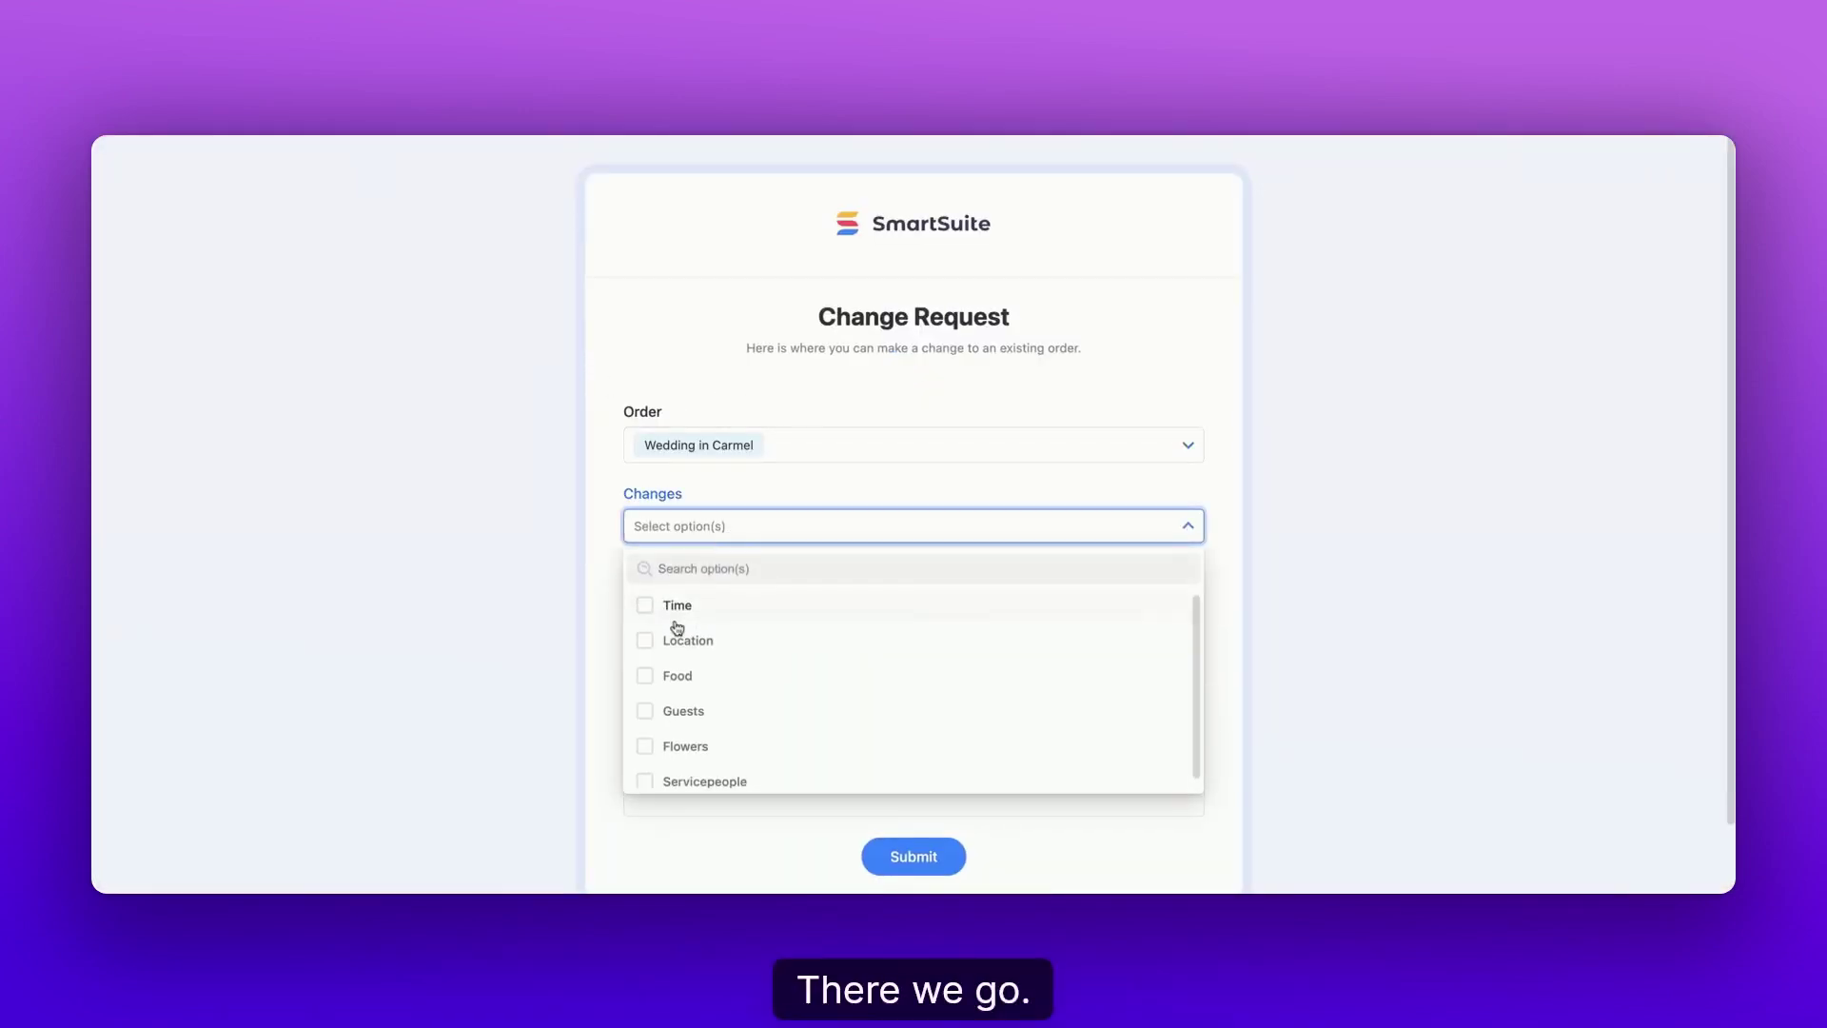
click(676, 607)
click(681, 642)
click(575, 653)
click(733, 682)
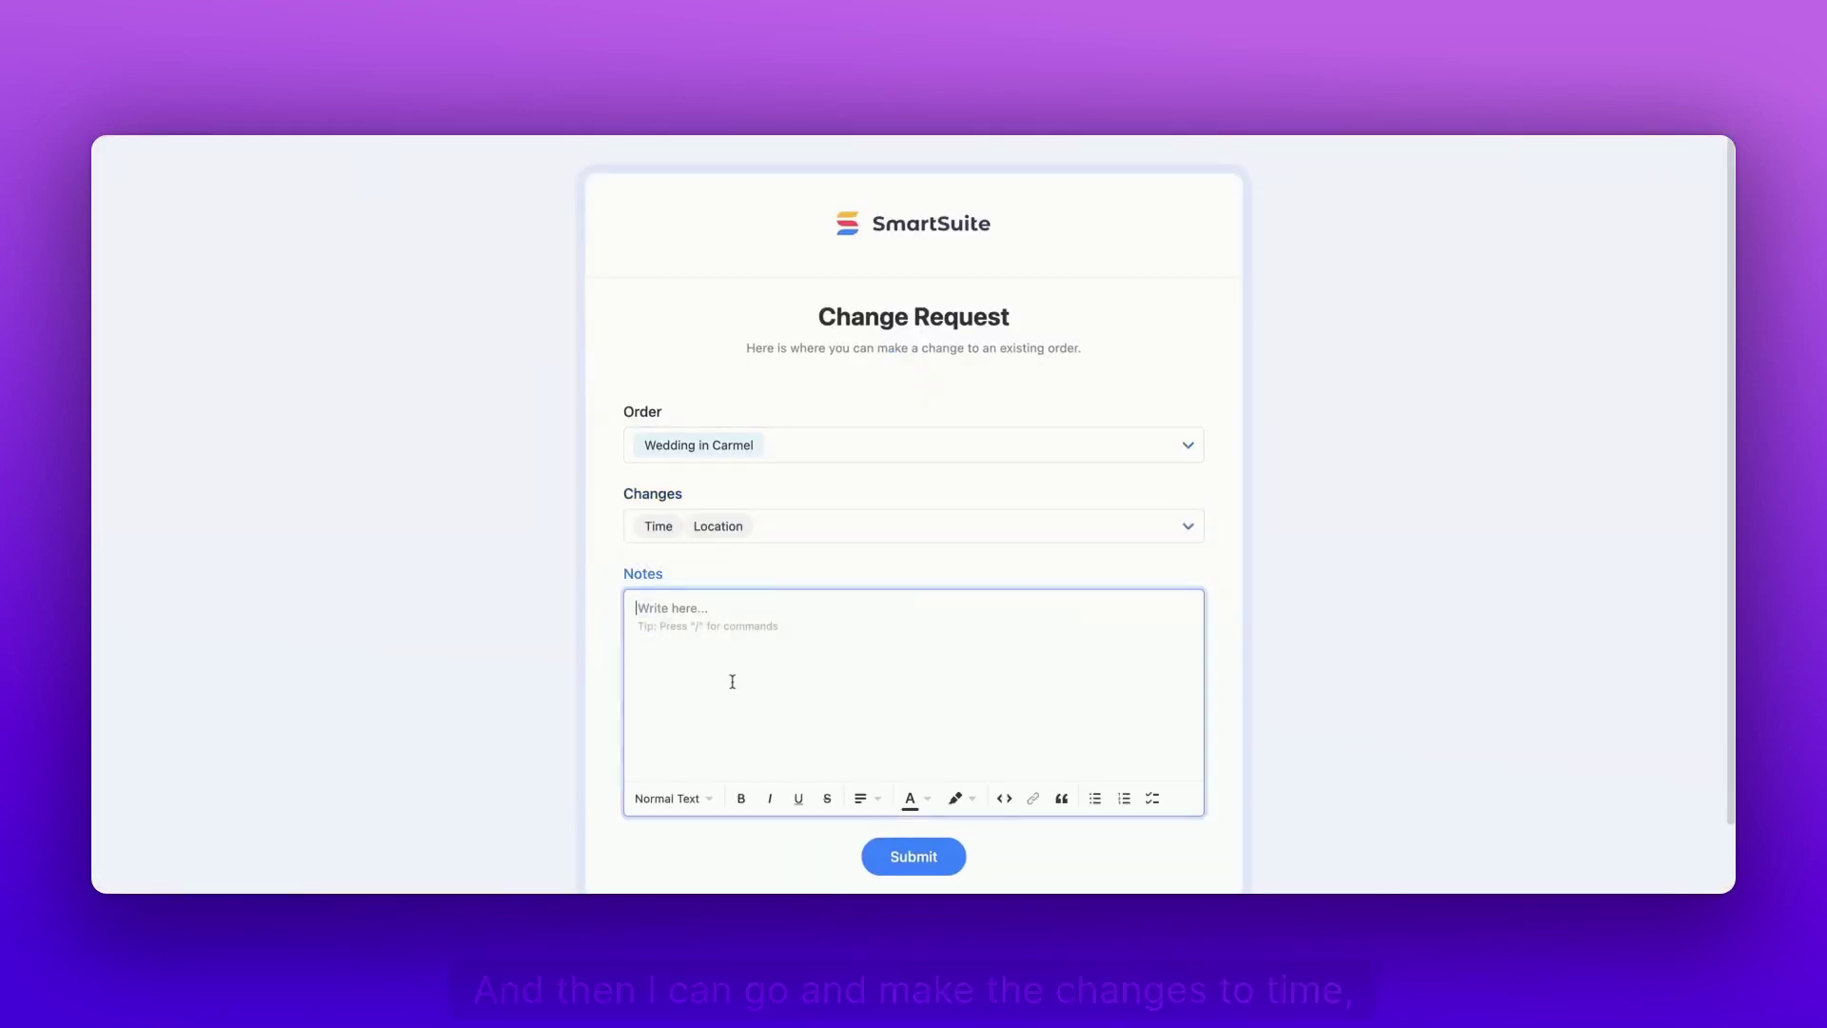
text(Make changes)
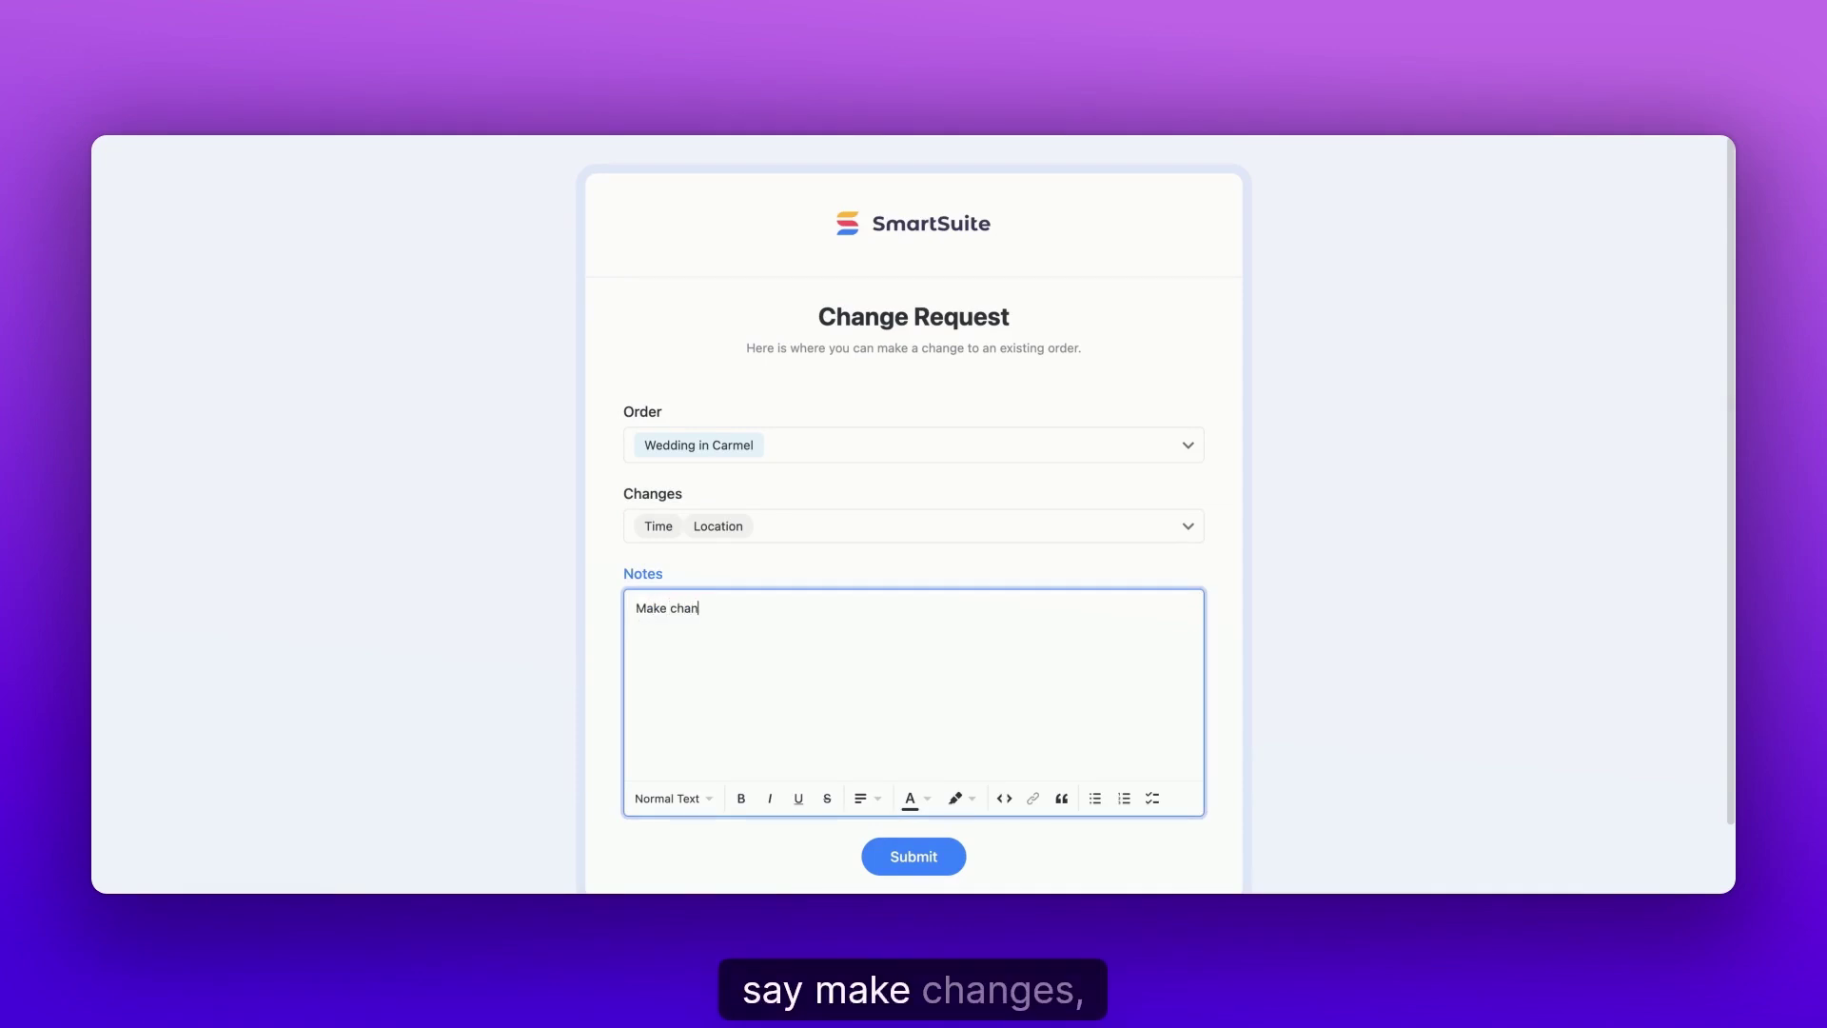
key(ctrl+Return)
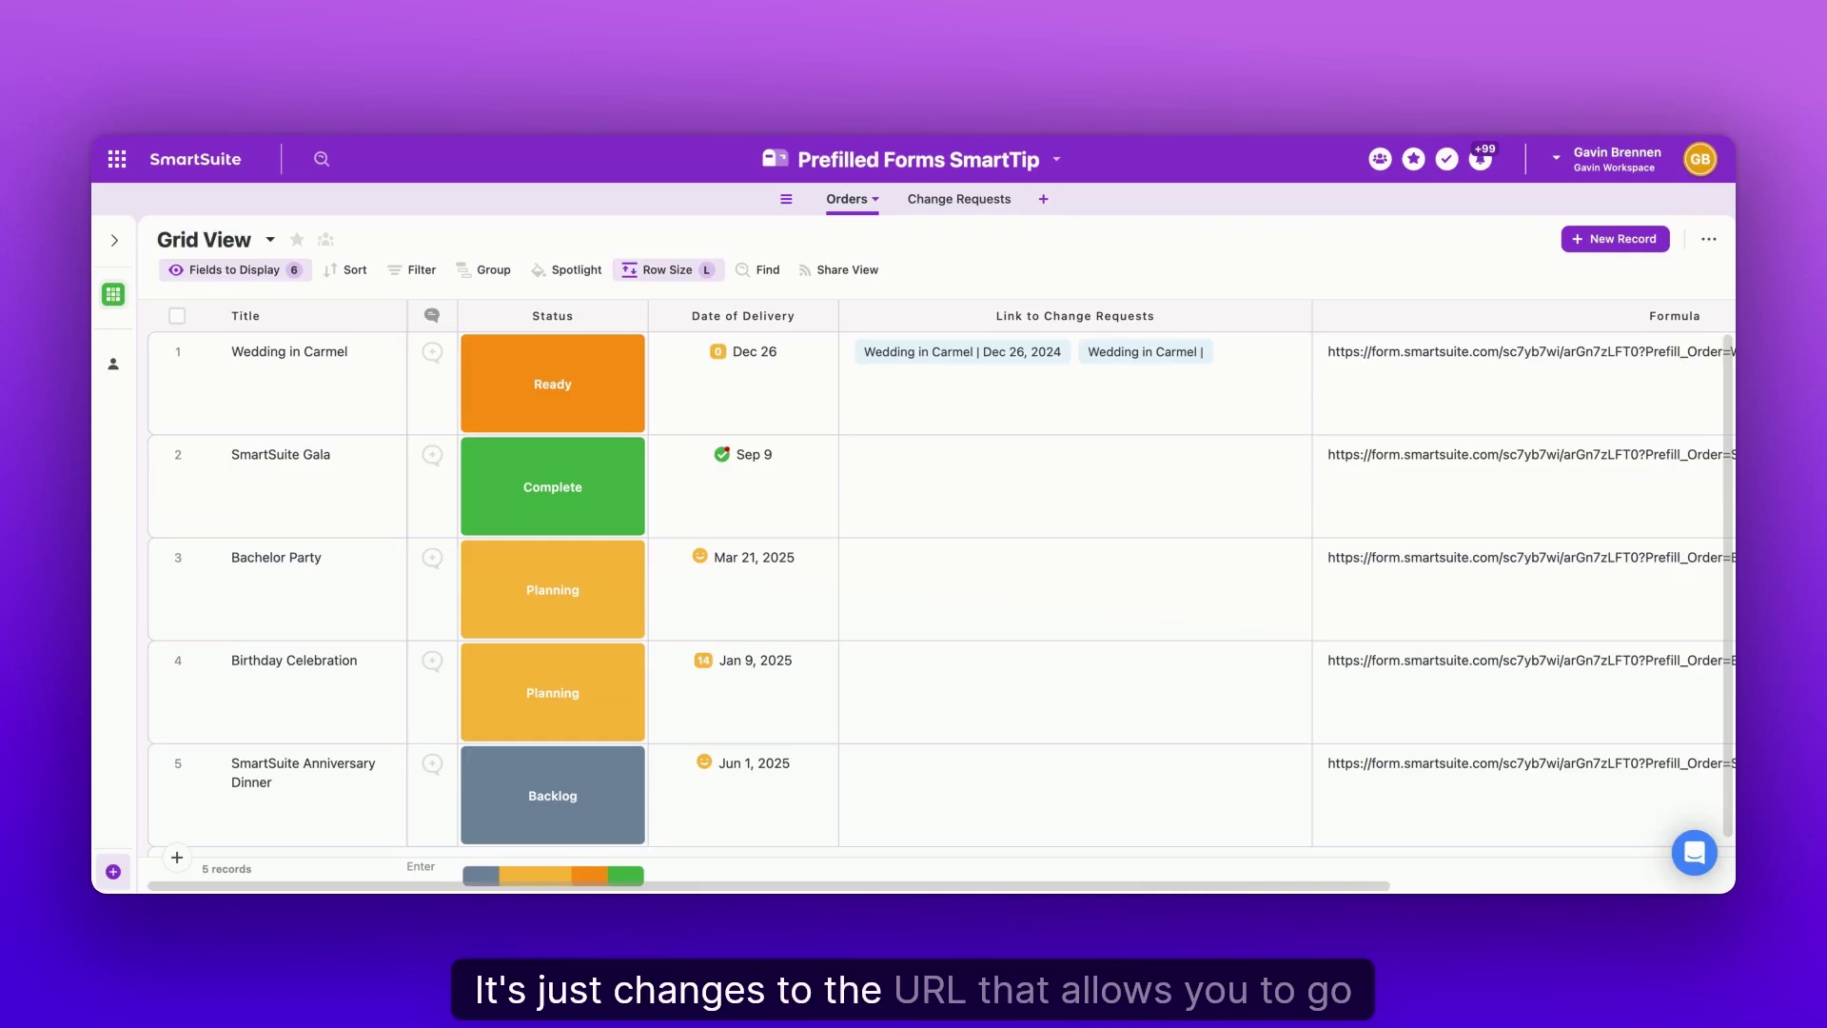
scroll(1453, 381, right, 5)
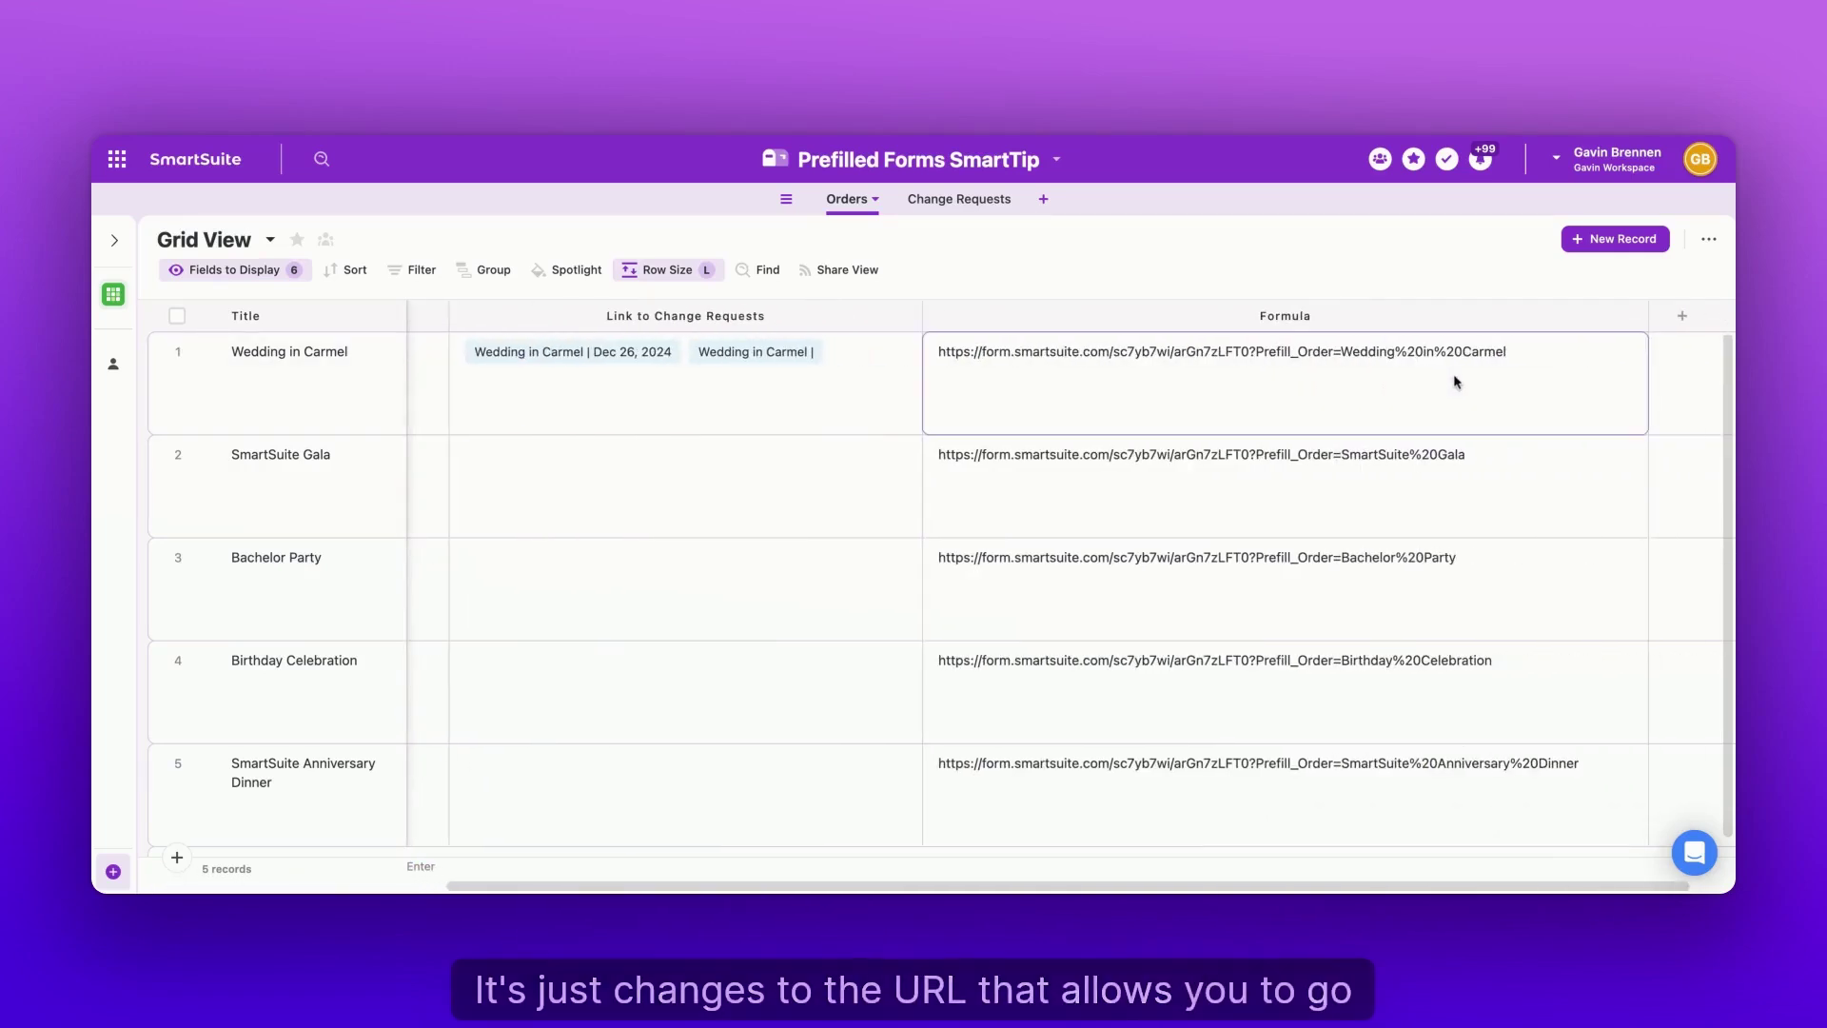